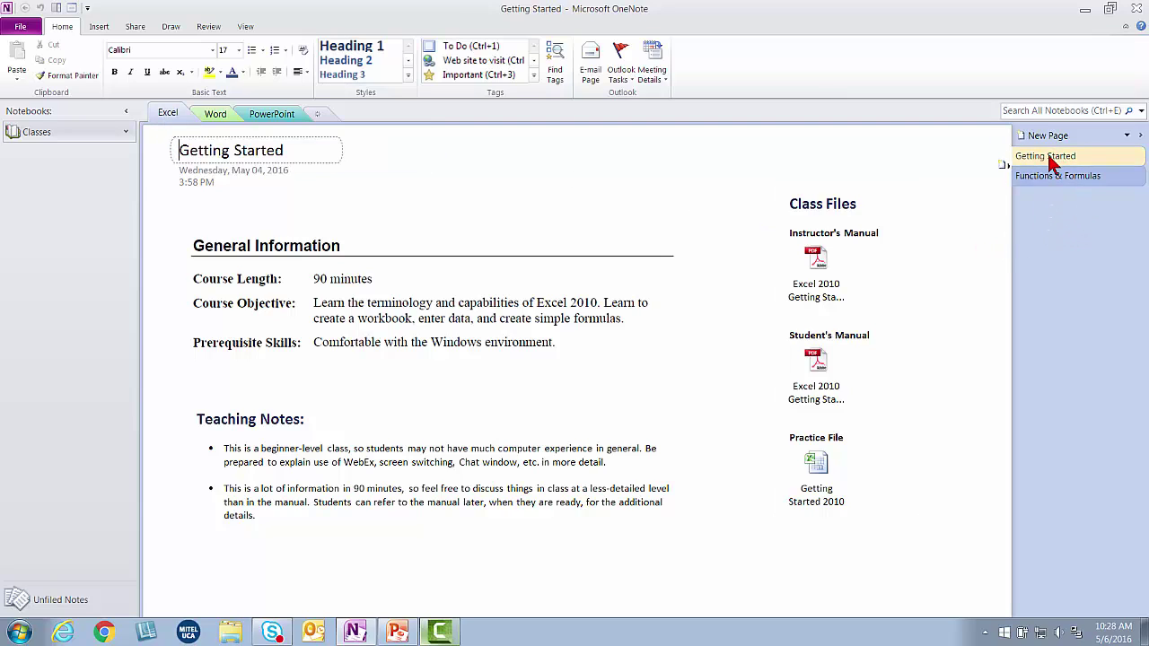
Review the Getting Started and Functions & Formulas class pages and the Word and PowerPoint sections, and return to the Excel section.
left_click(1048, 156)
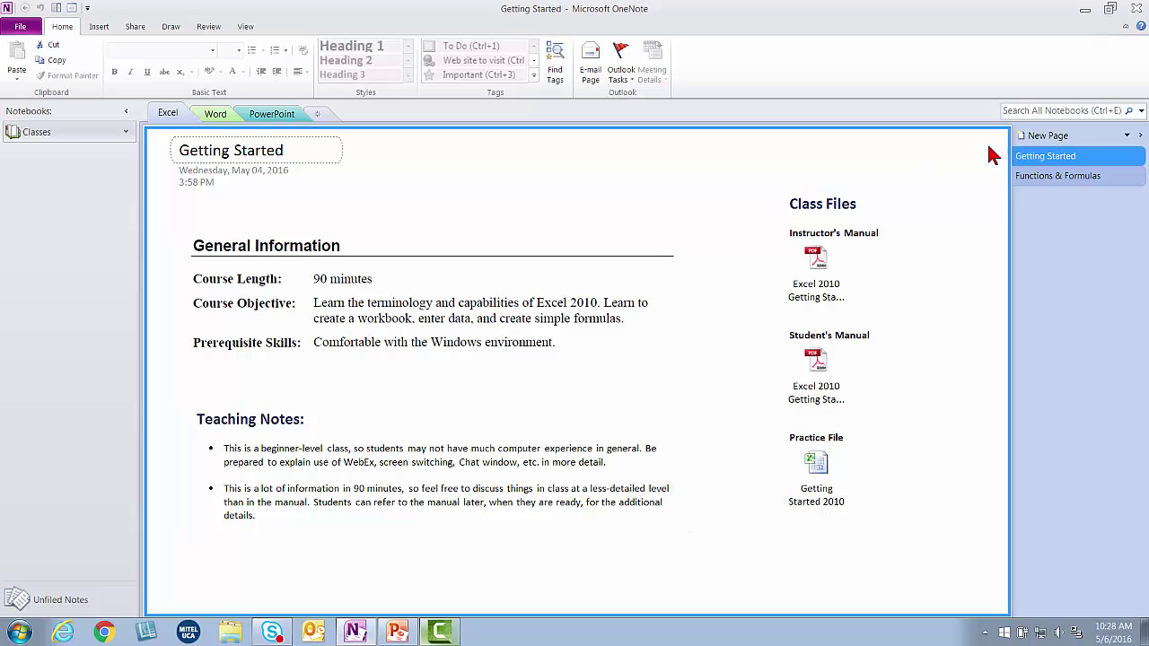
left_click(1055, 176)
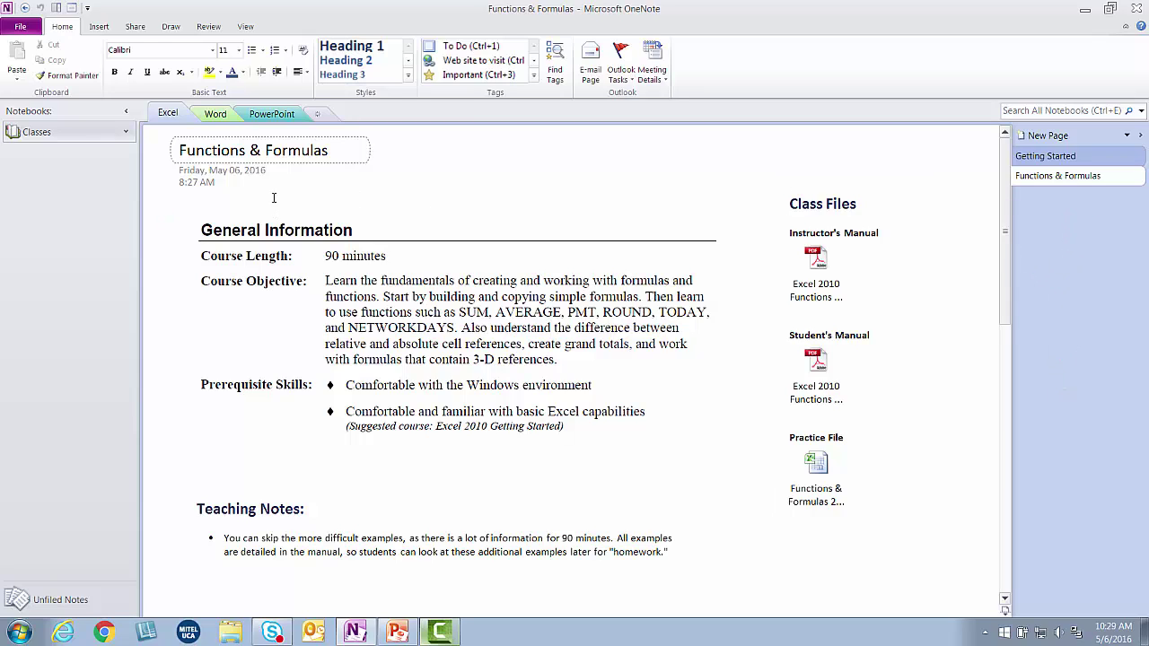
left_click(216, 114)
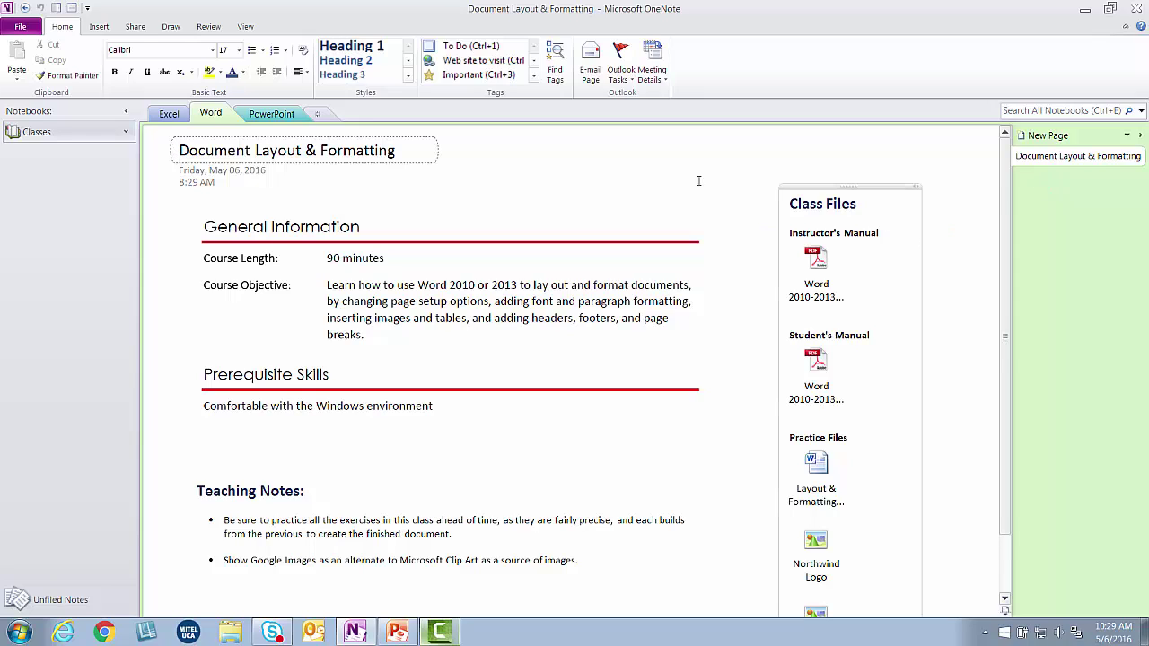
left_click(289, 114)
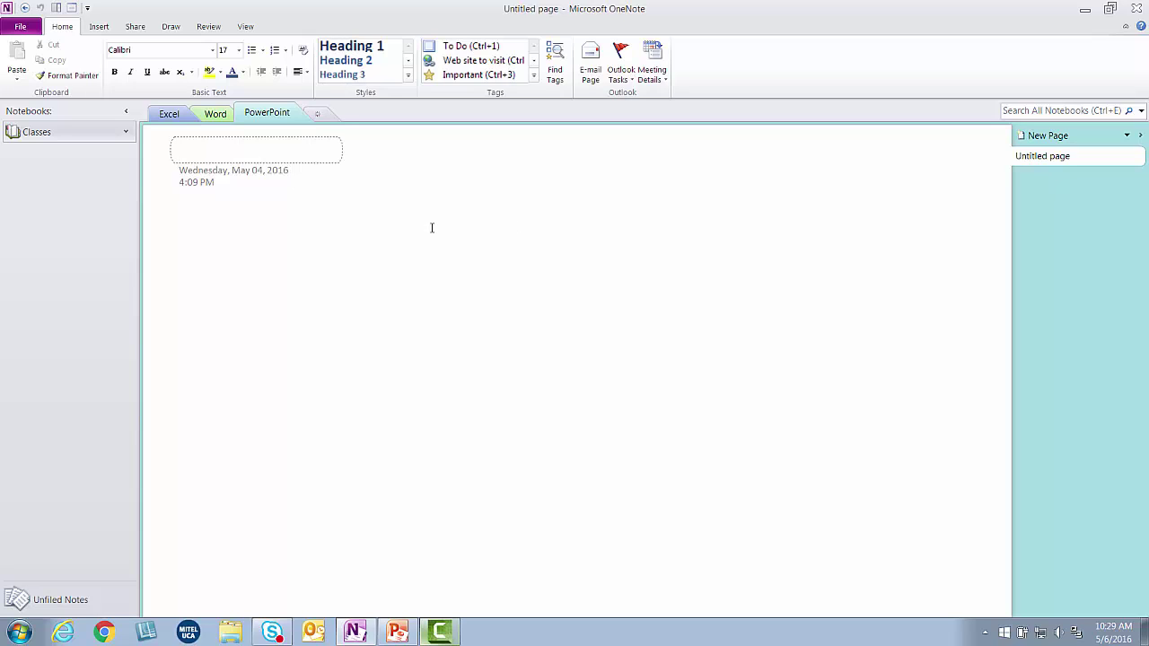
left_click(168, 114)
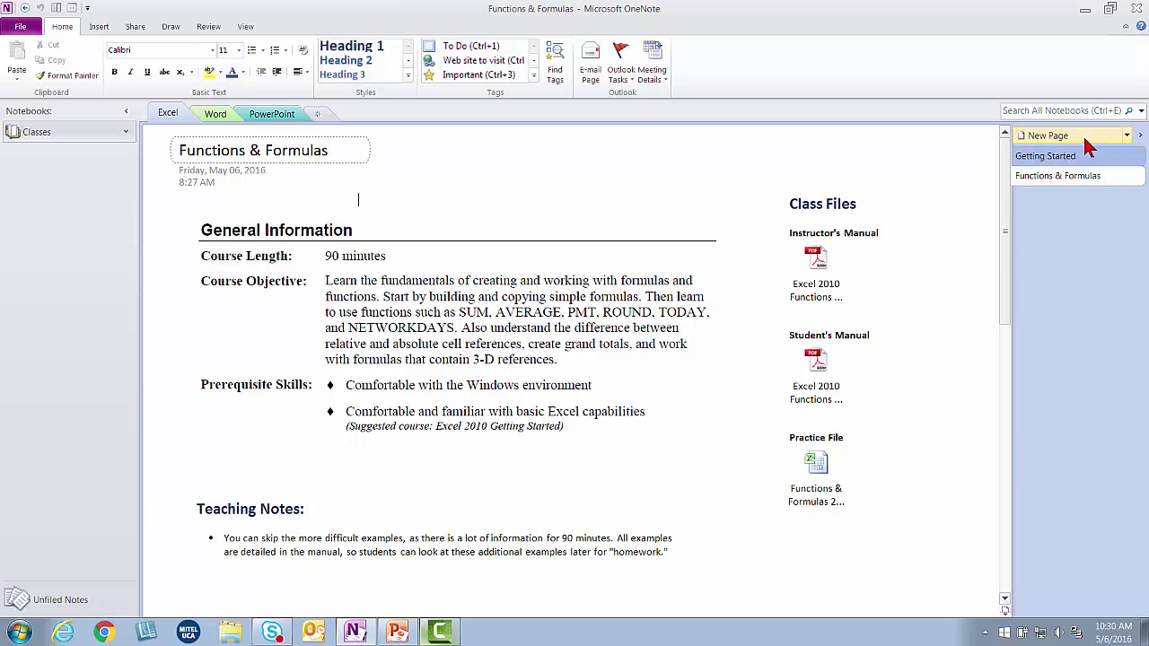
Create a page from the Project Overview business template and switch it to the Simple To Do List planner template.
left_click(1128, 138)
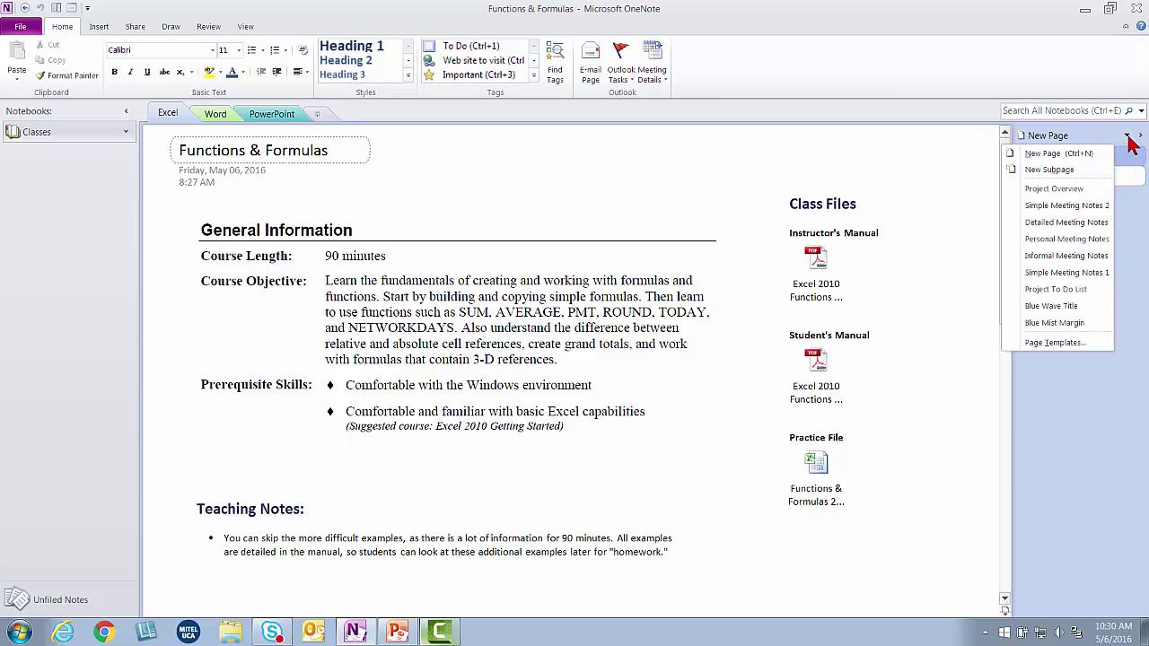
left_click(1053, 343)
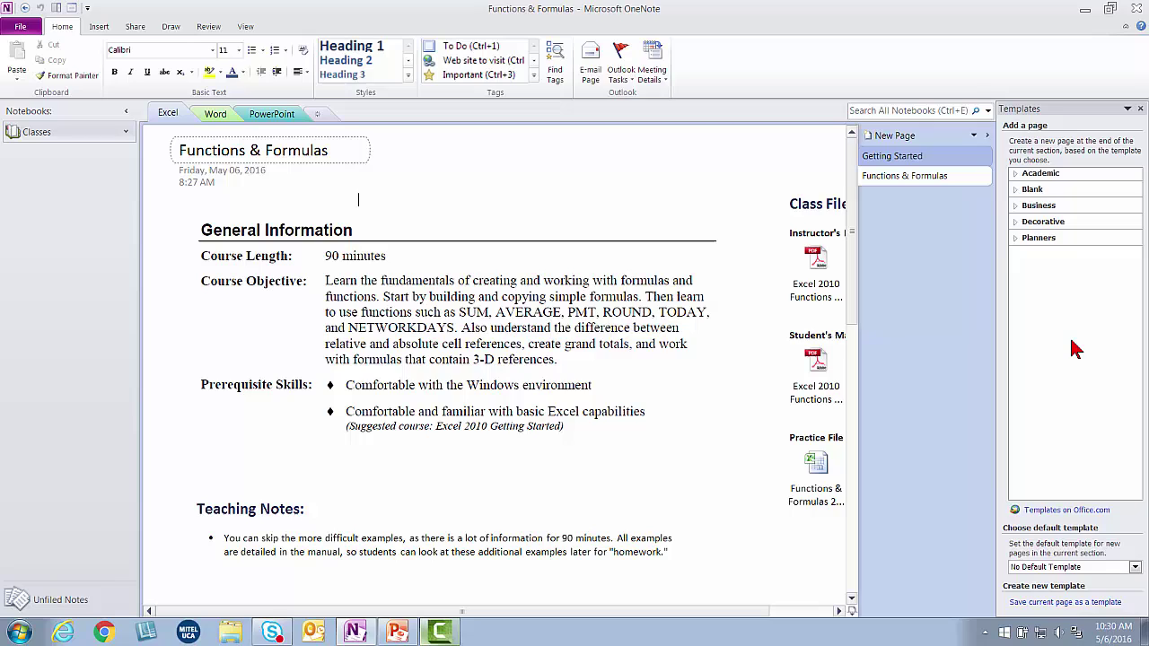
left_click(1018, 206)
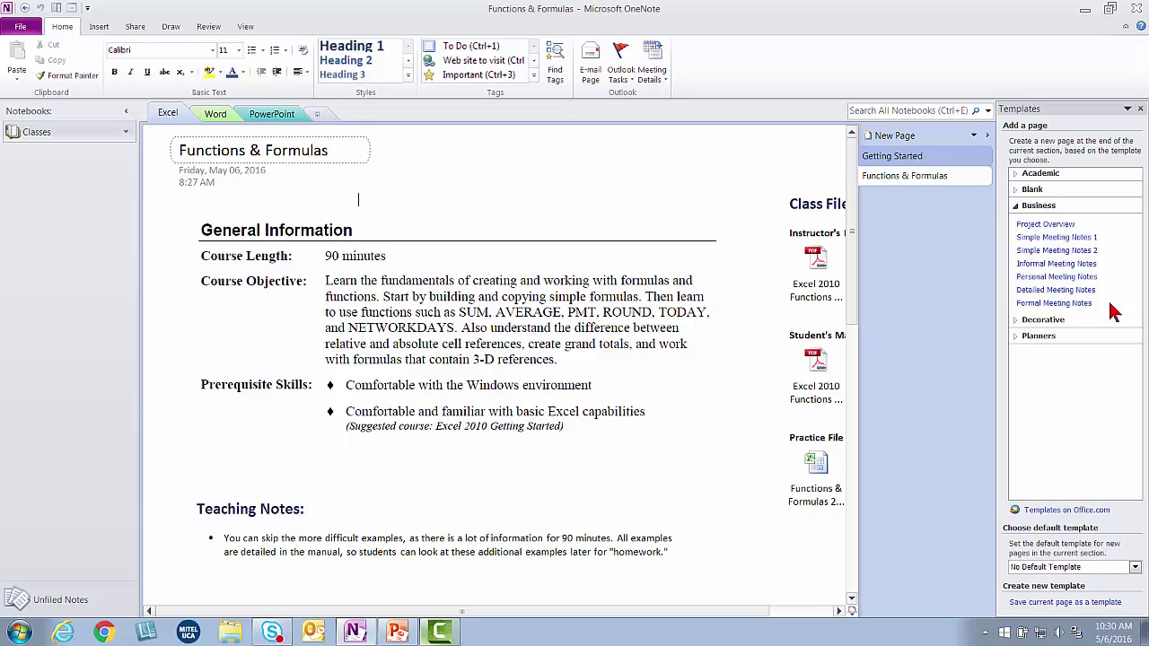
left_click(1052, 226)
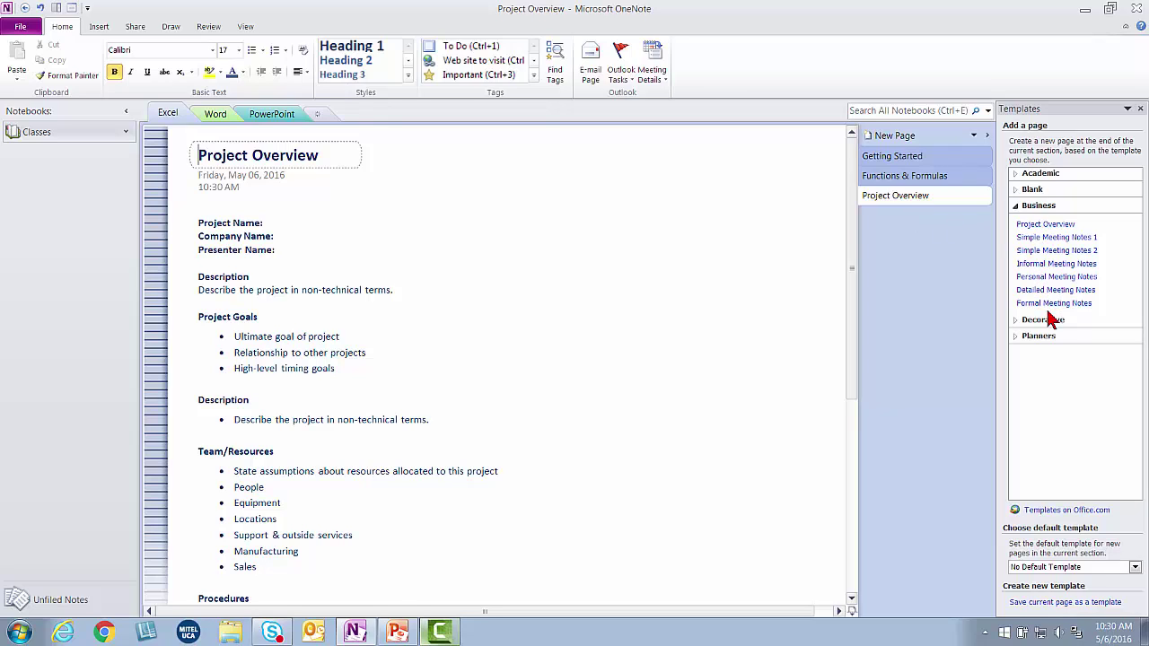
left_click(1018, 337)
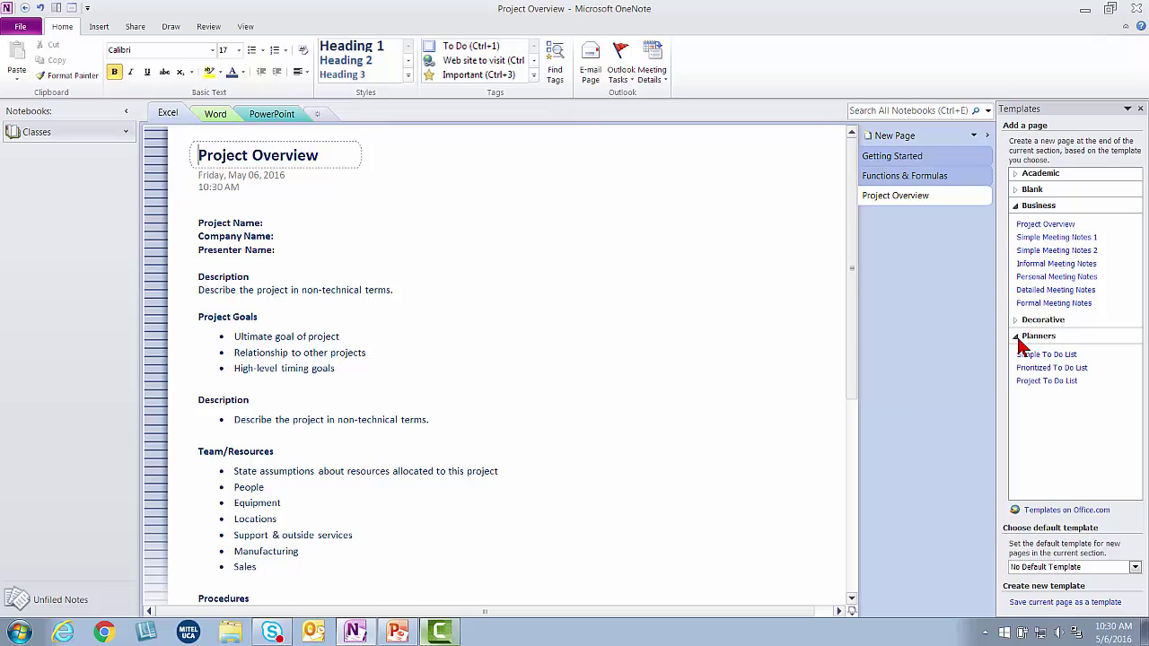
left_click(1038, 355)
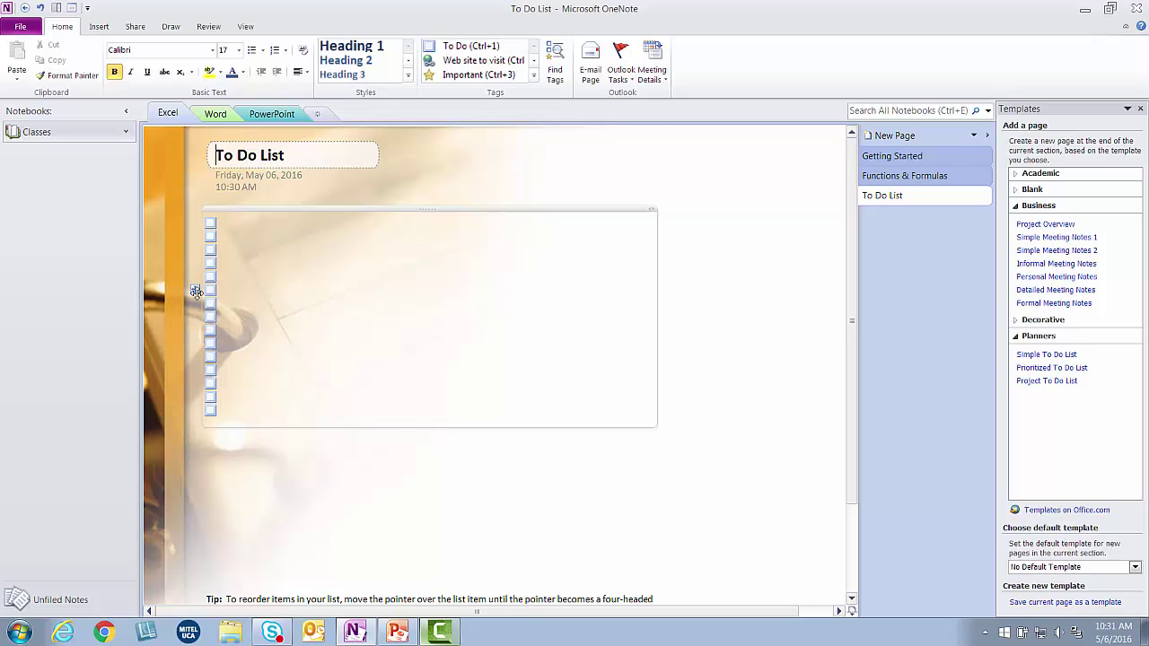
Delete the To Do List page from the Excel section and close the page templates.
right_click(910, 203)
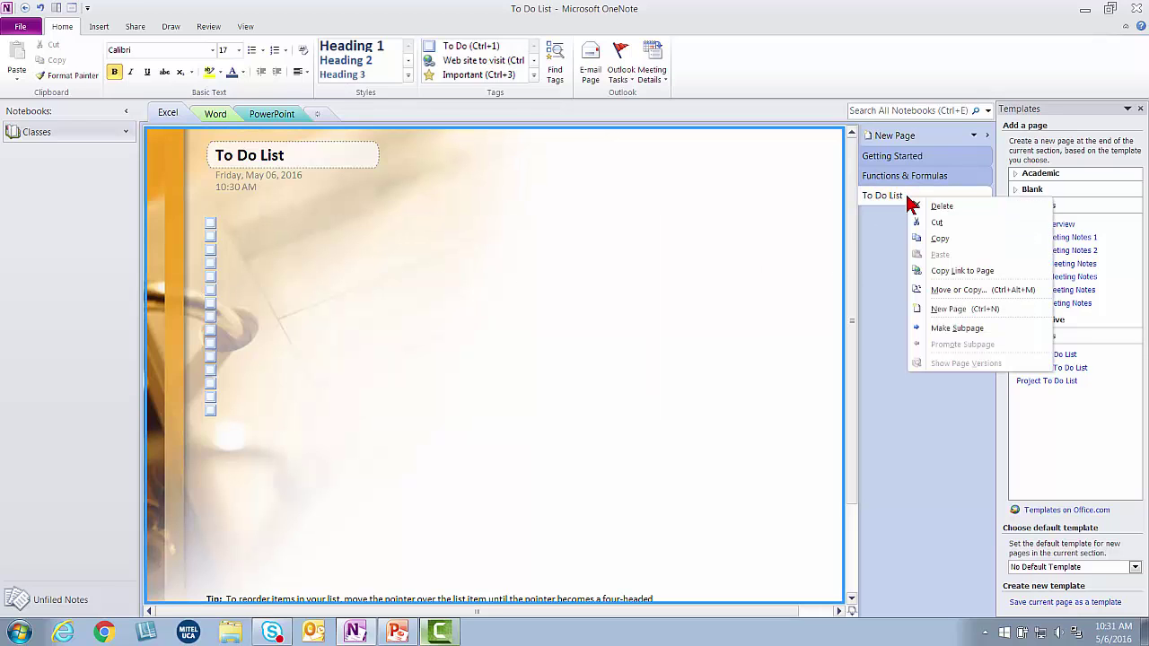
left_click(923, 206)
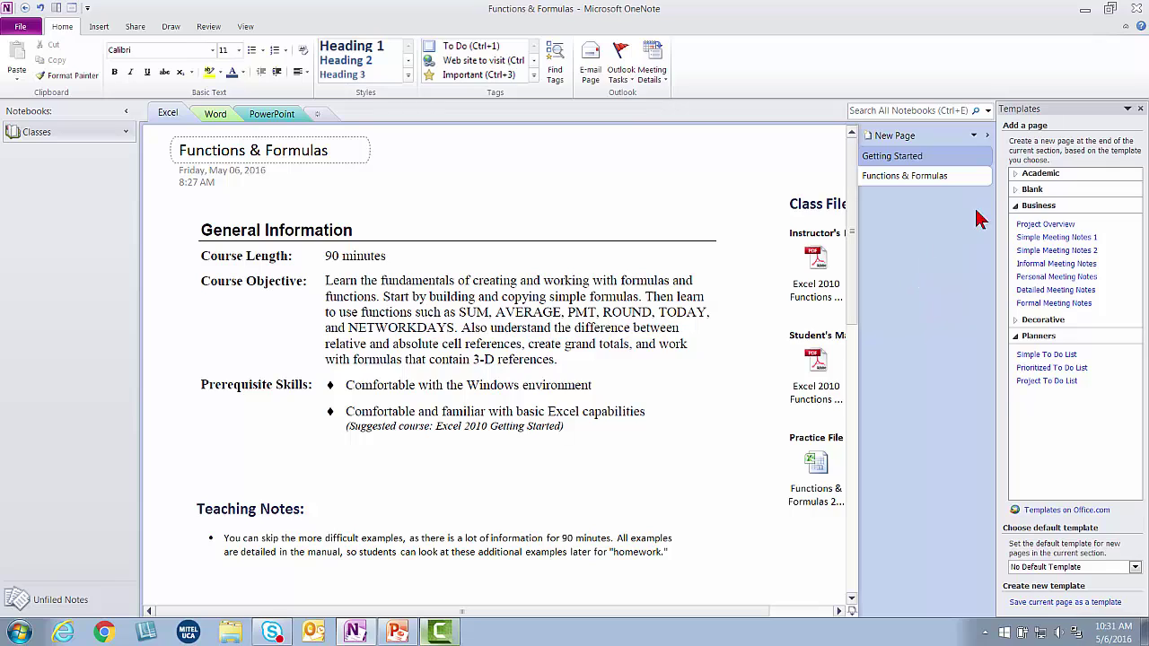
left_click(1141, 108)
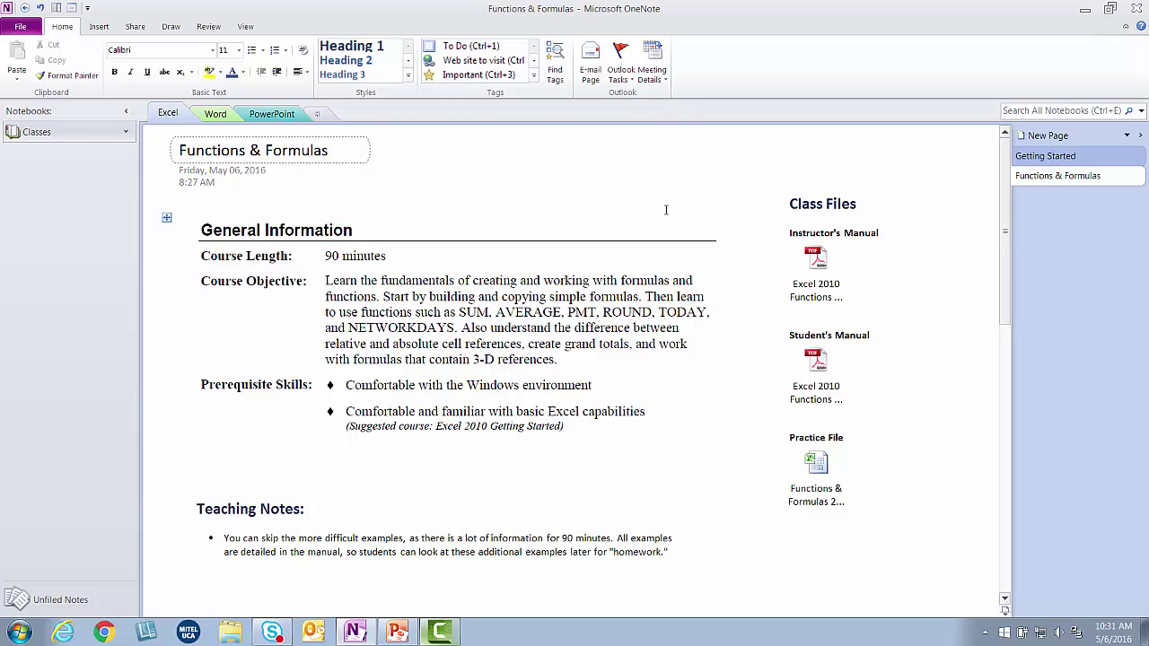
Copy the Functions & Formulas page into the Excel section of the Classes notebook.
right_click(1041, 183)
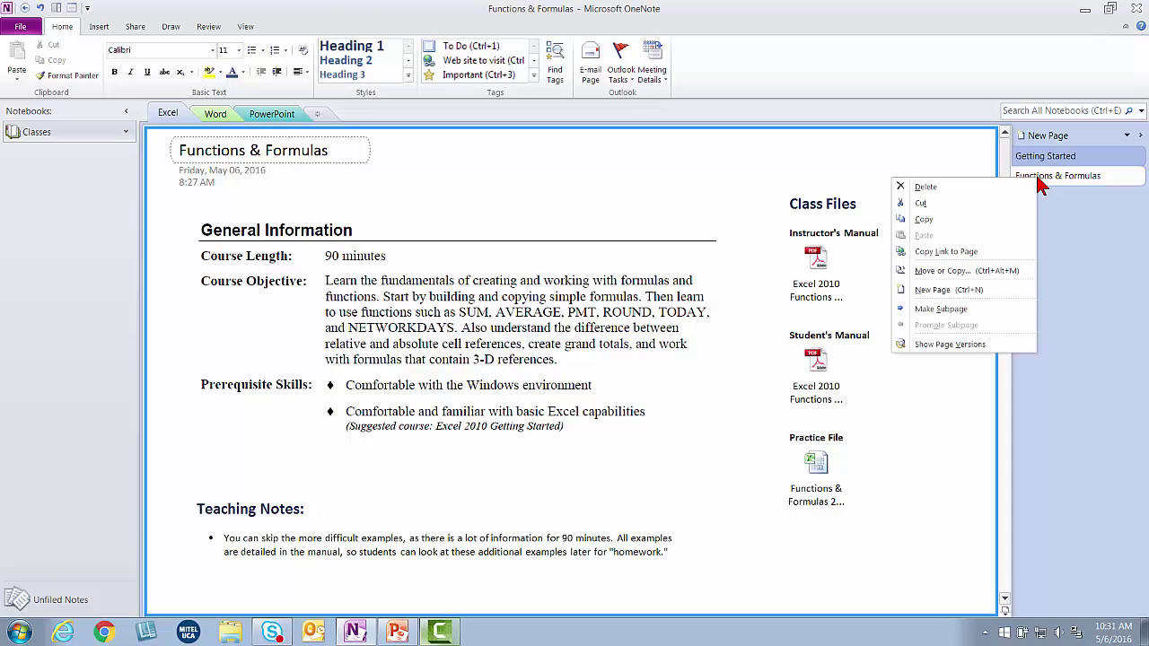
left_click(965, 271)
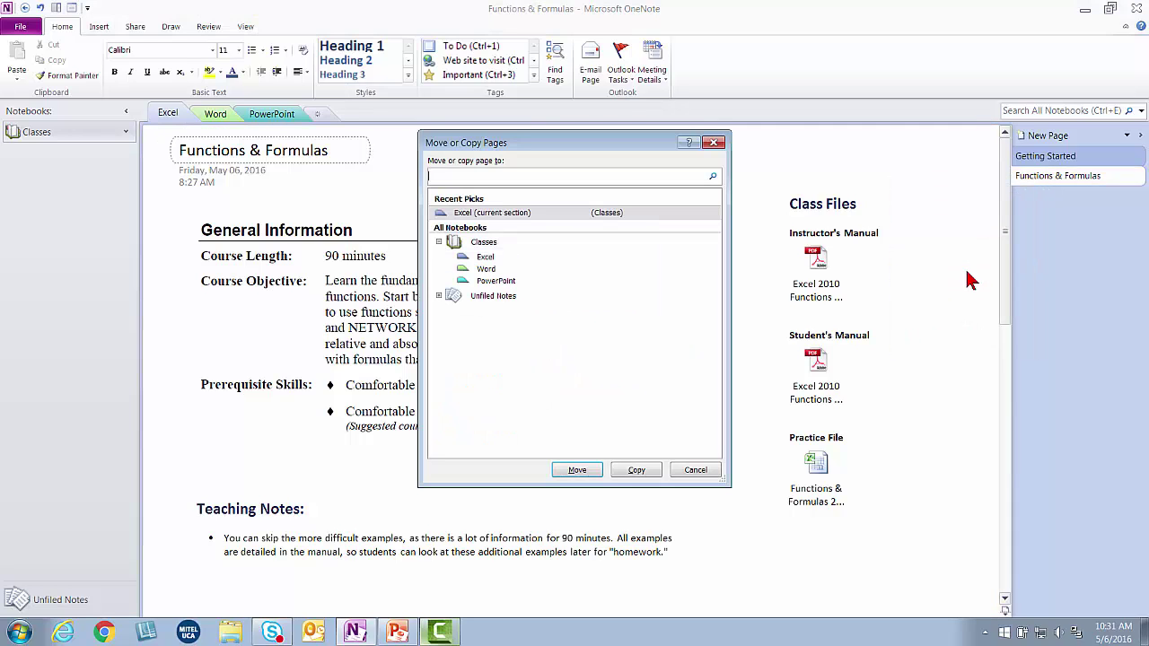
left_click(489, 259)
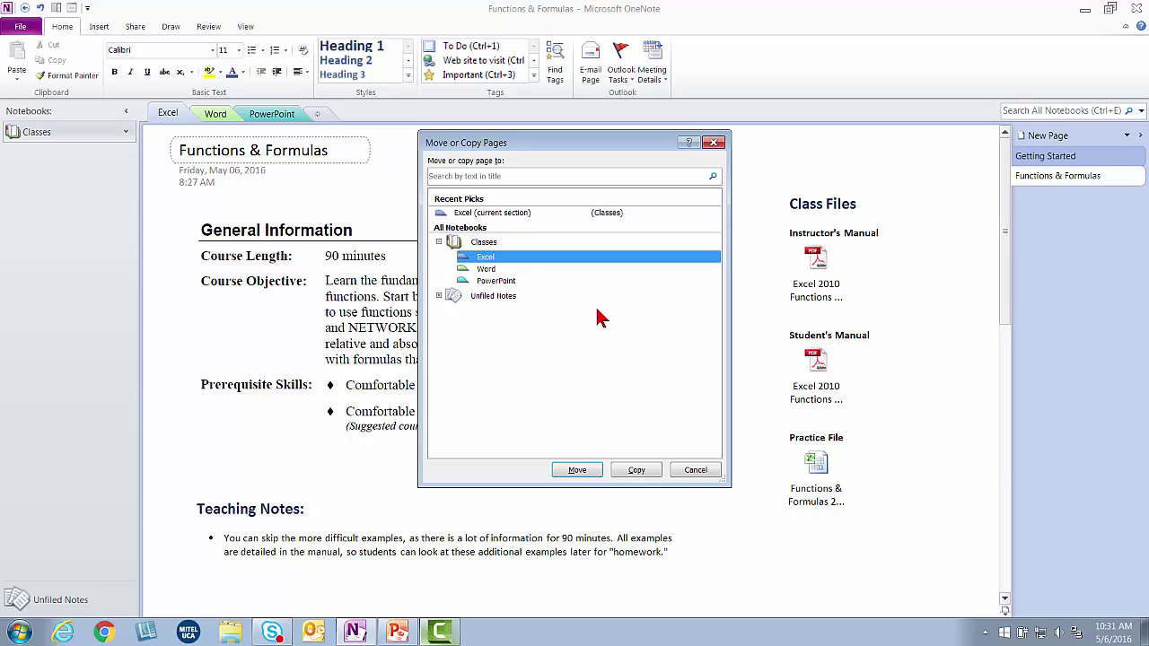
left_click(636, 470)
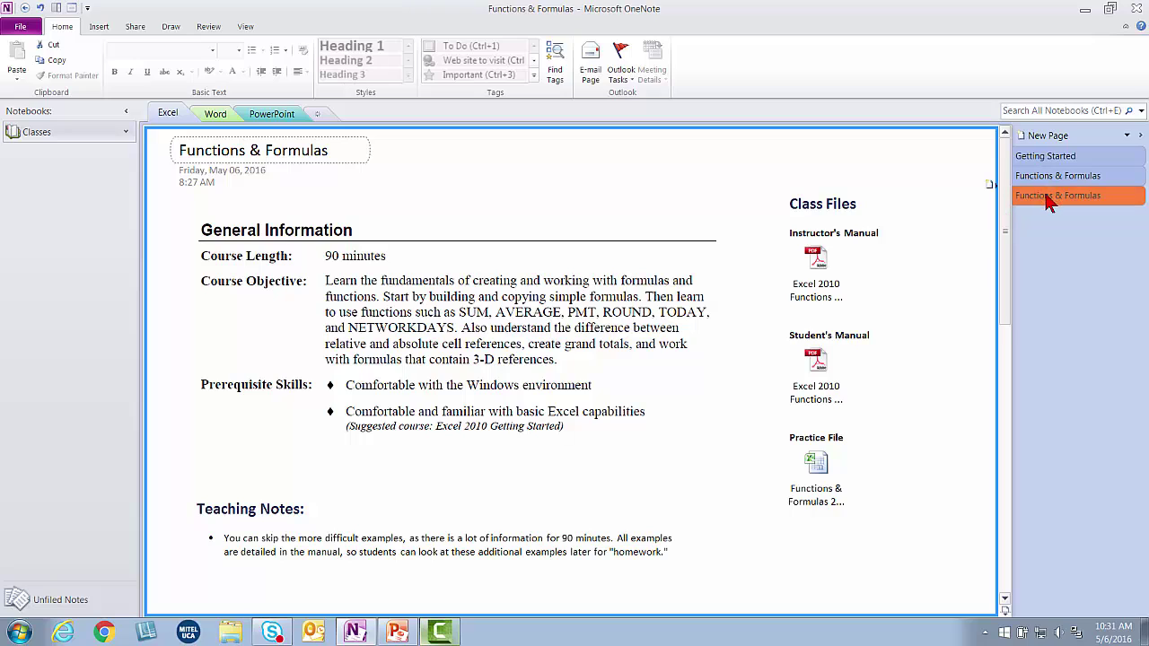
Retitle the copied Functions & Formulas page as "Class Page Template".
left_click(350, 189)
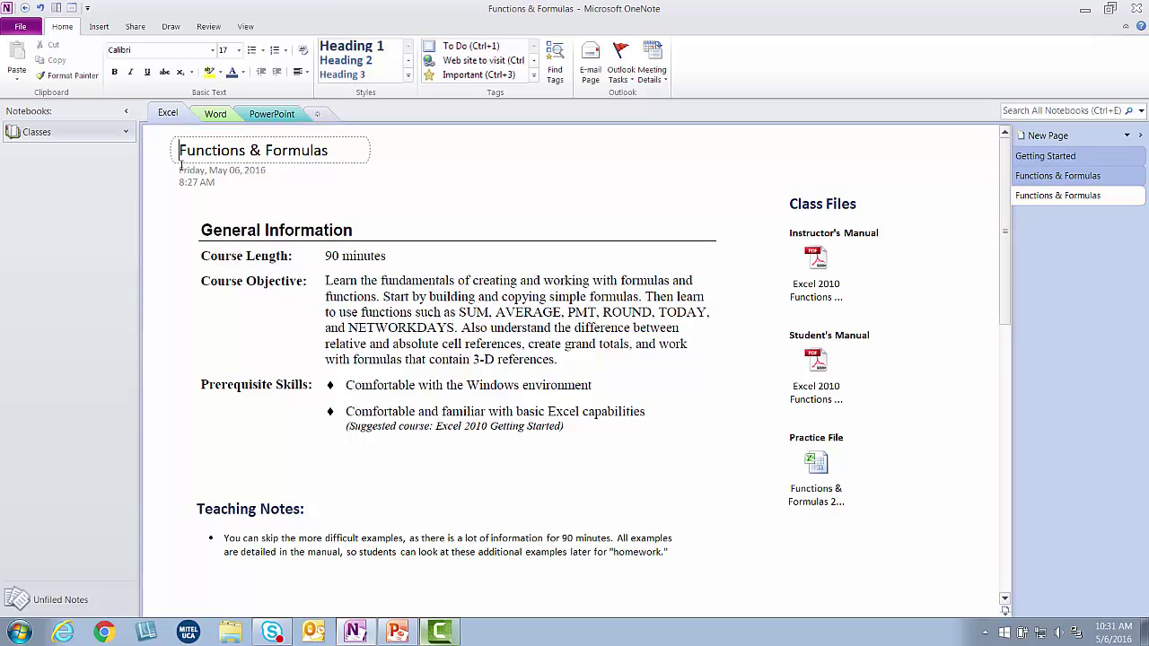
left_click_drag(180, 152, 333, 153)
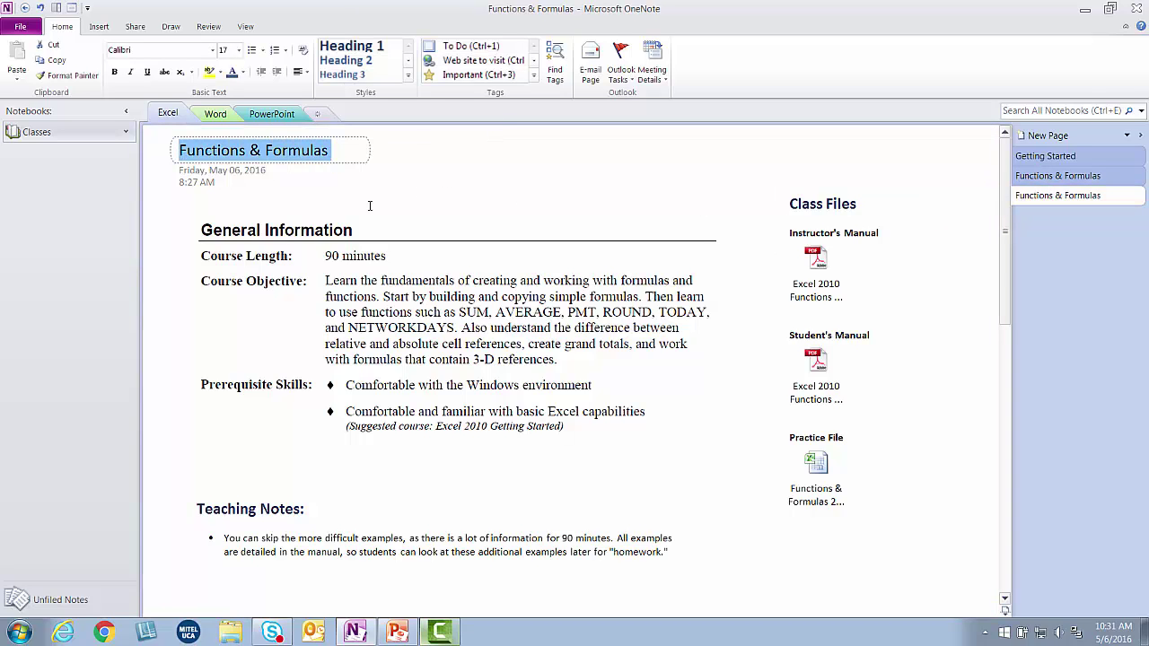
type("Class ")
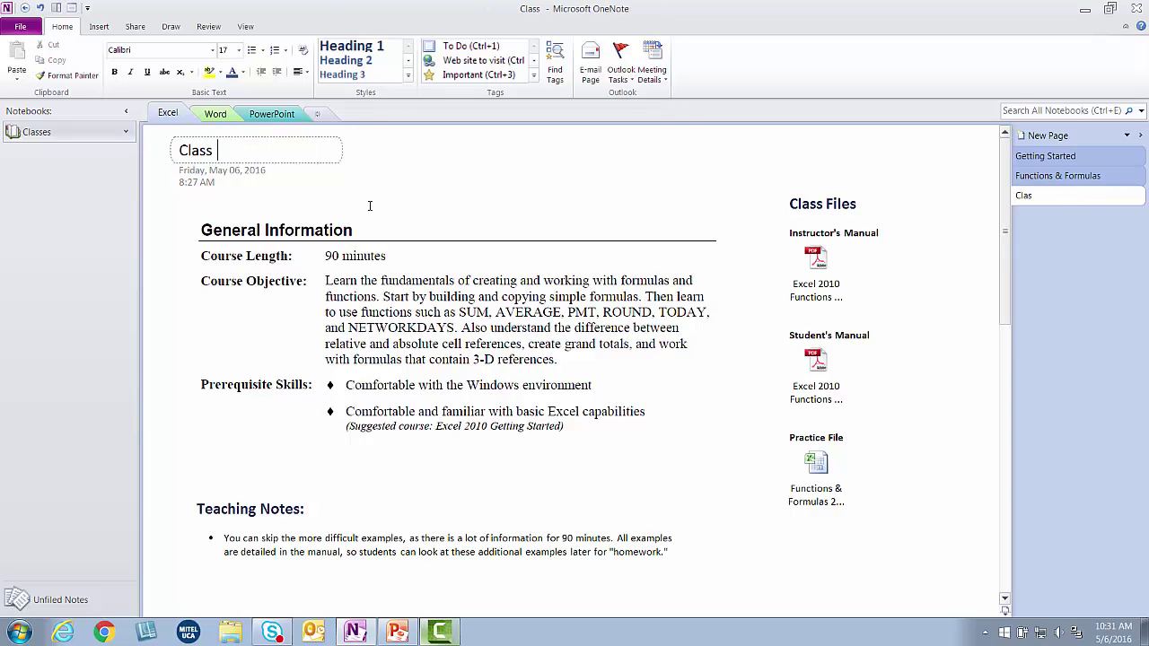
type("Page Templa")
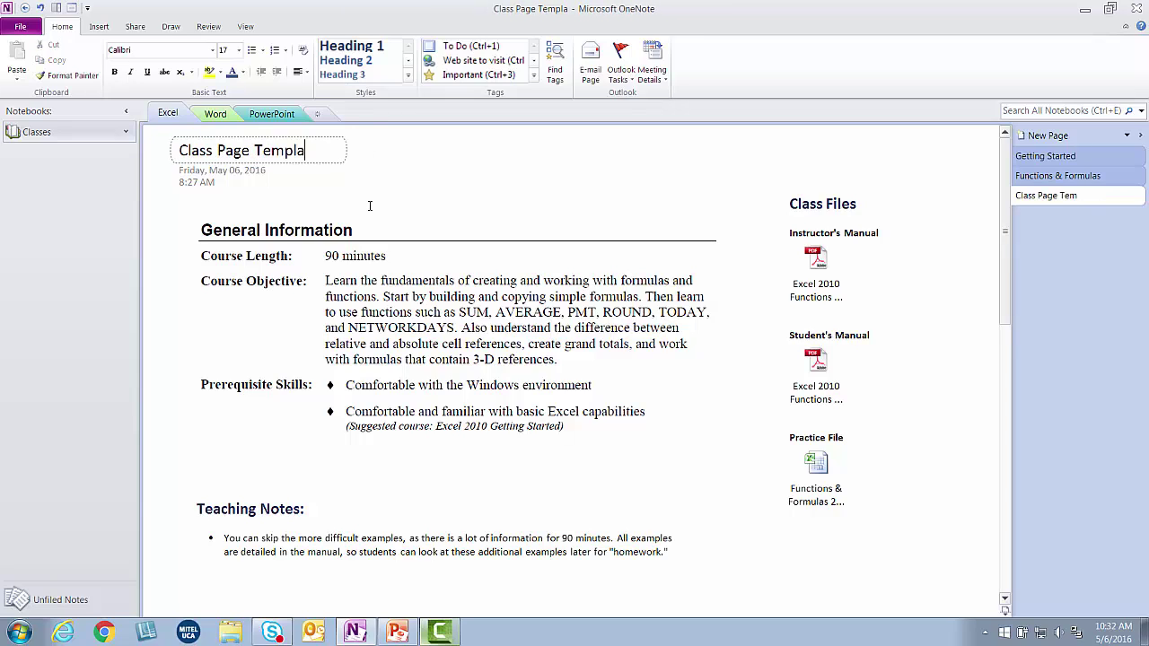
type("te")
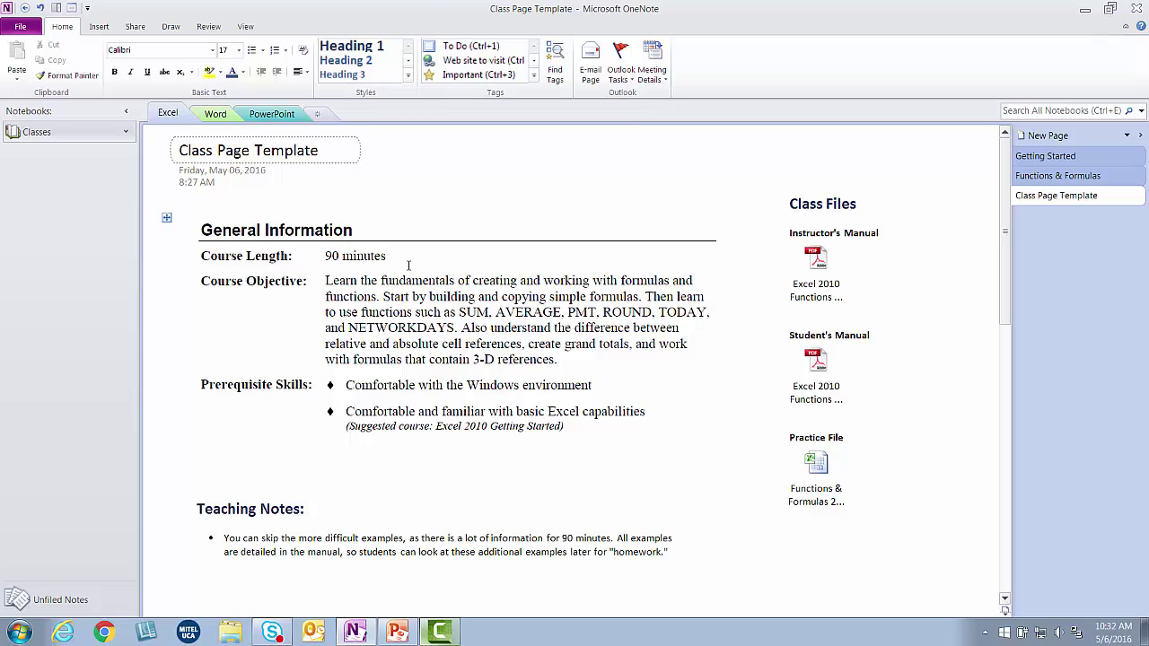
Replace the General Information picture with the text "Add a screenshot of general information from class description document.".
left_click(408, 265)
key("Delete")
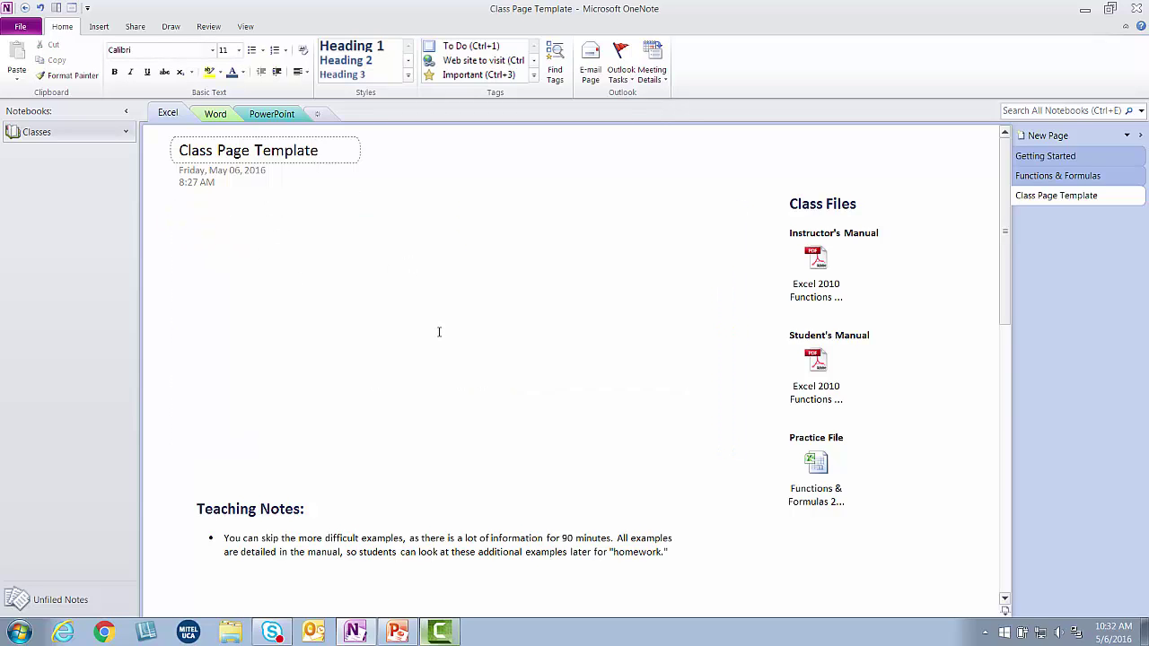
type("A")
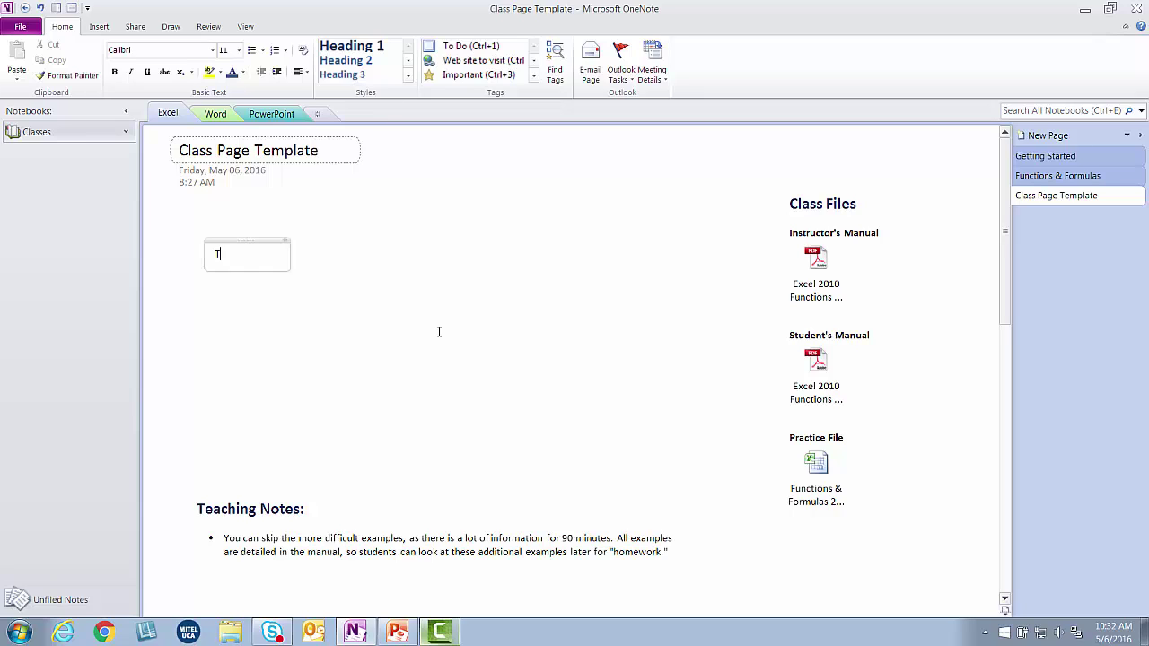
key("BackSpace")
type("Add a screenshot of ")
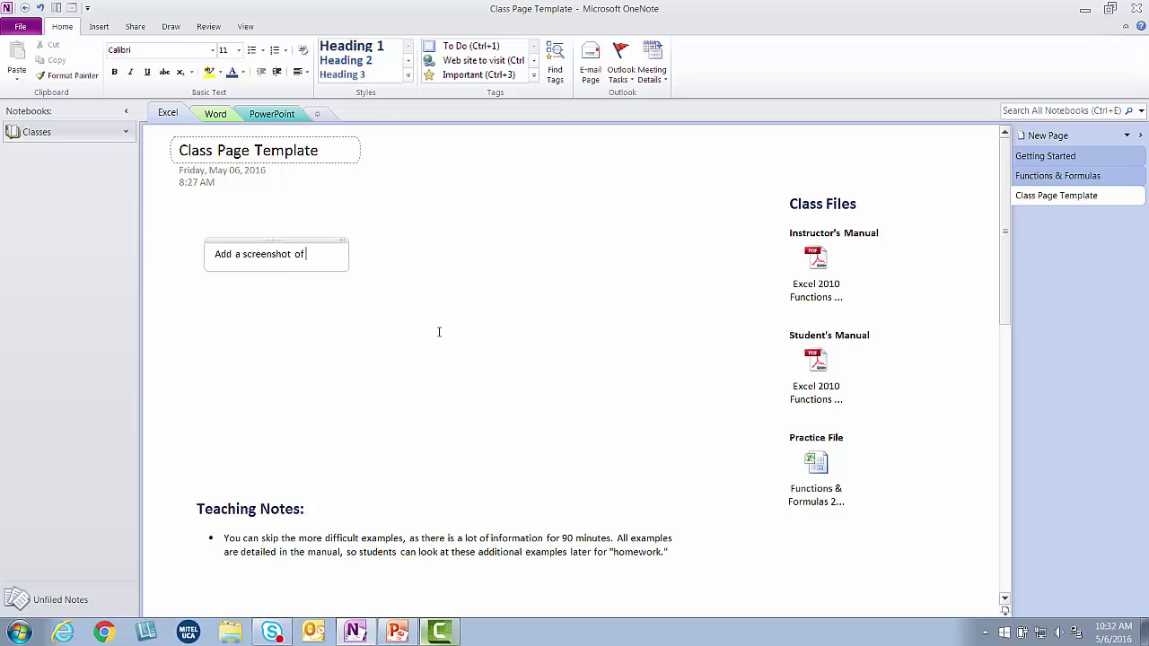
type("general information from ")
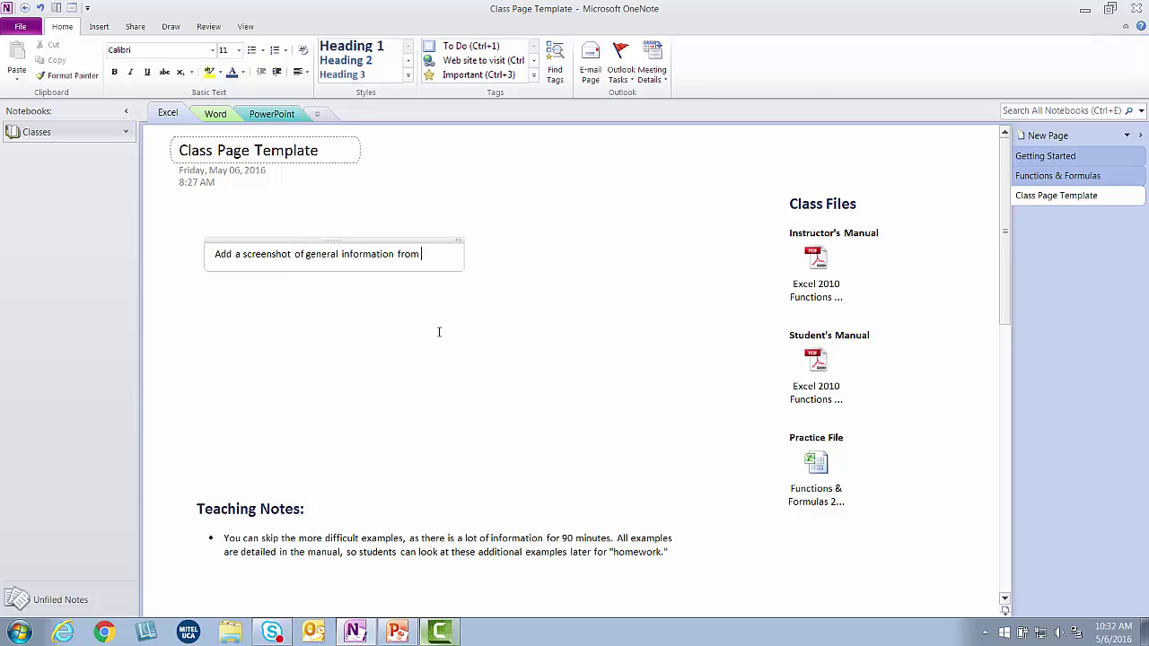
type("class descrip")
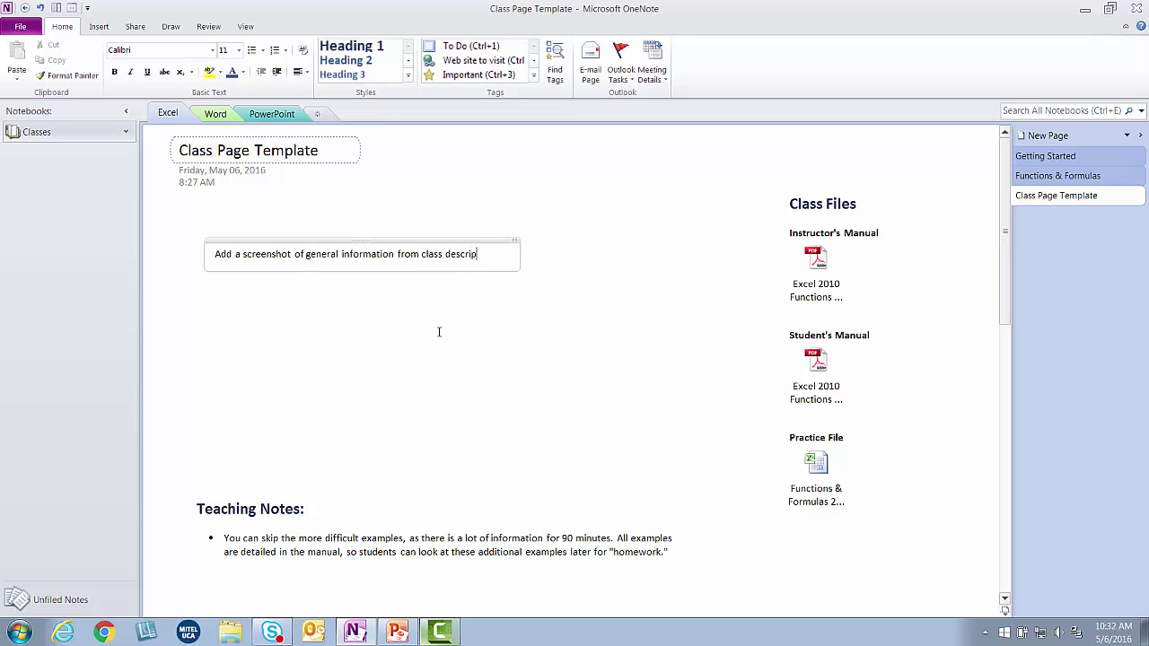
type("tion document.")
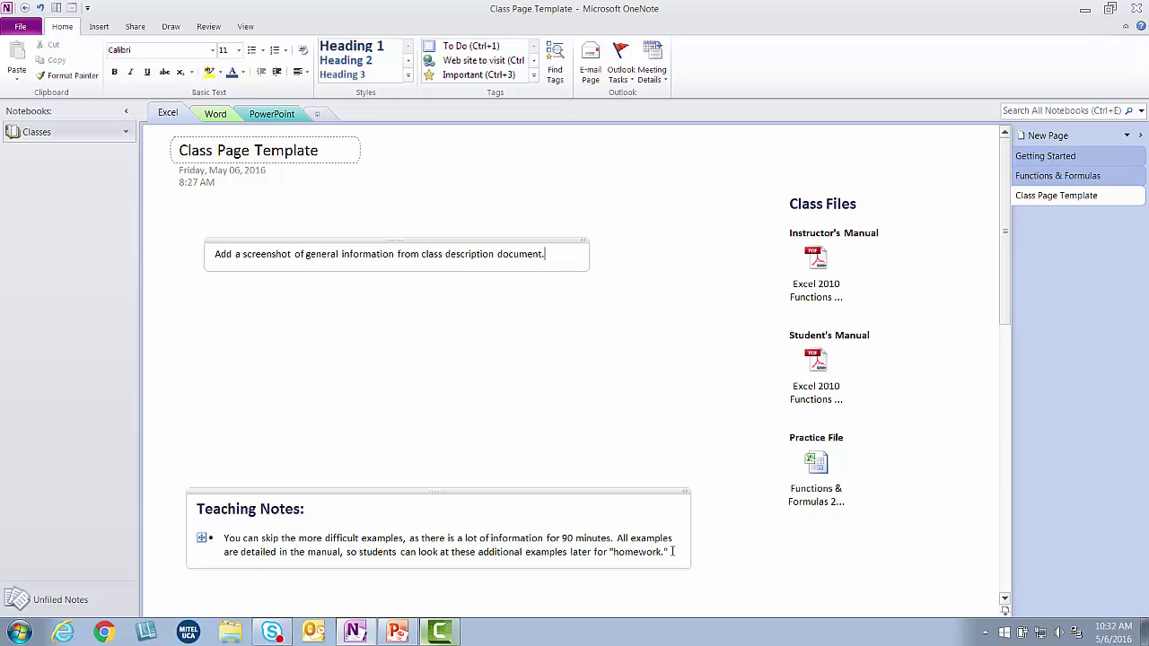
Replace the bullet text under Teaching Notes with "Add relevant teaching notes.".
left_click_drag(672, 551, 225, 538)
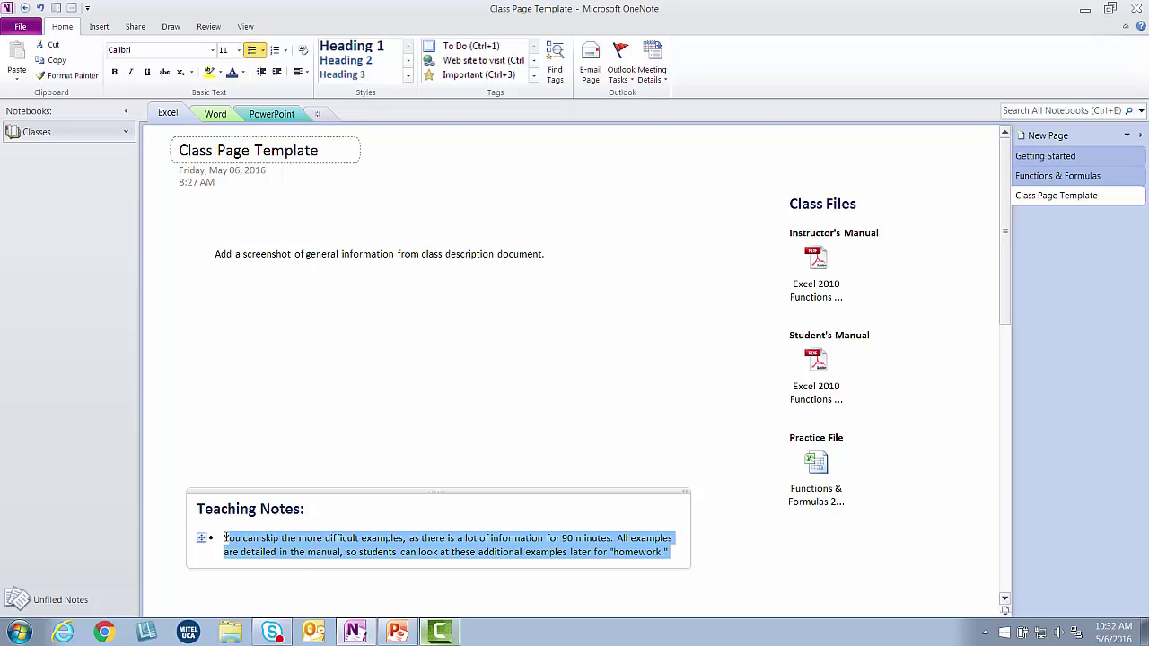
type("Add ")
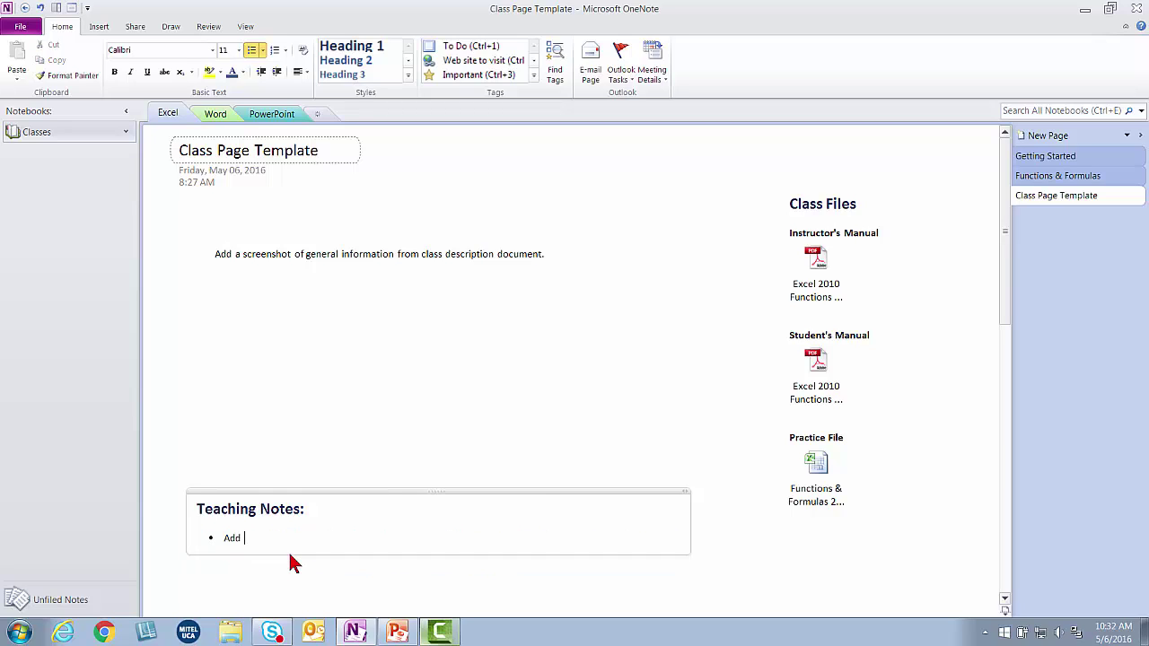
type("relevant teaching notes.")
Delete the attached files under Instructor's Manual, Student's Manual and Practice File, keeping the Class Files headings.
left_click(822, 262)
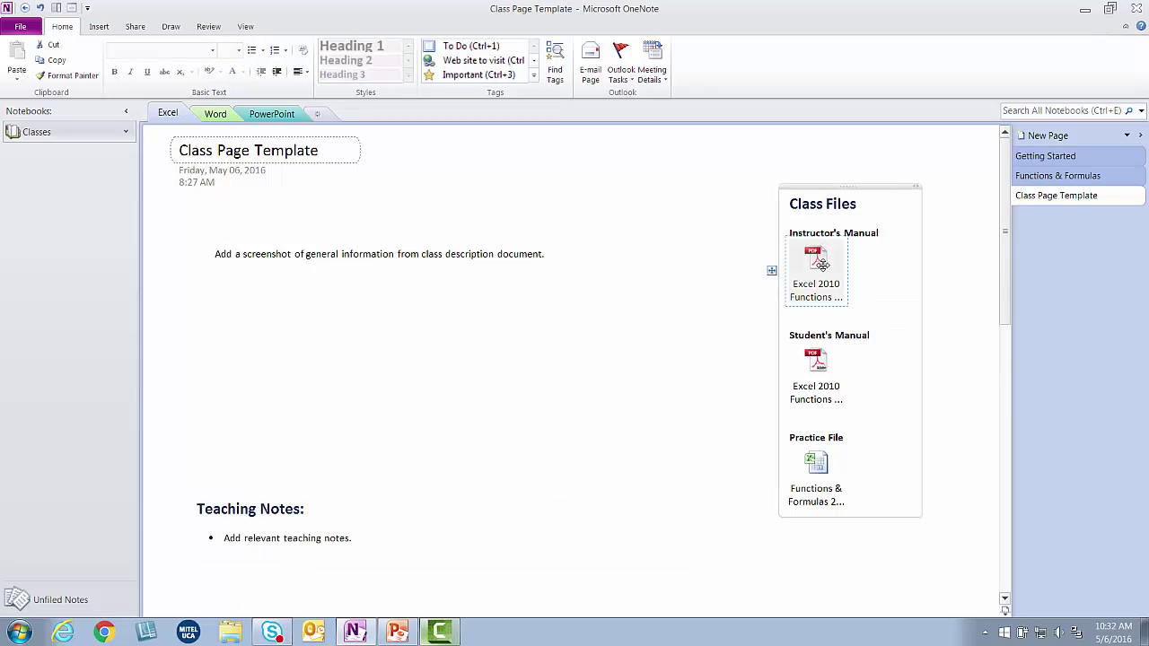
key("Delete")
left_click(815, 308)
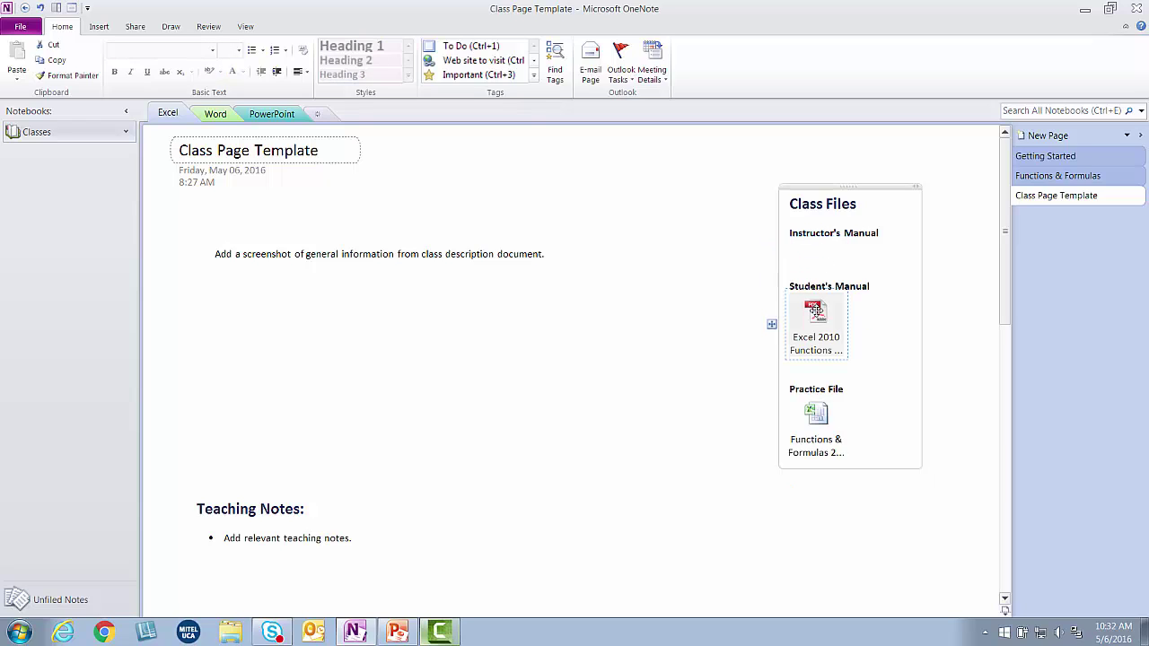
key("Delete")
left_click(815, 363)
key("Delete")
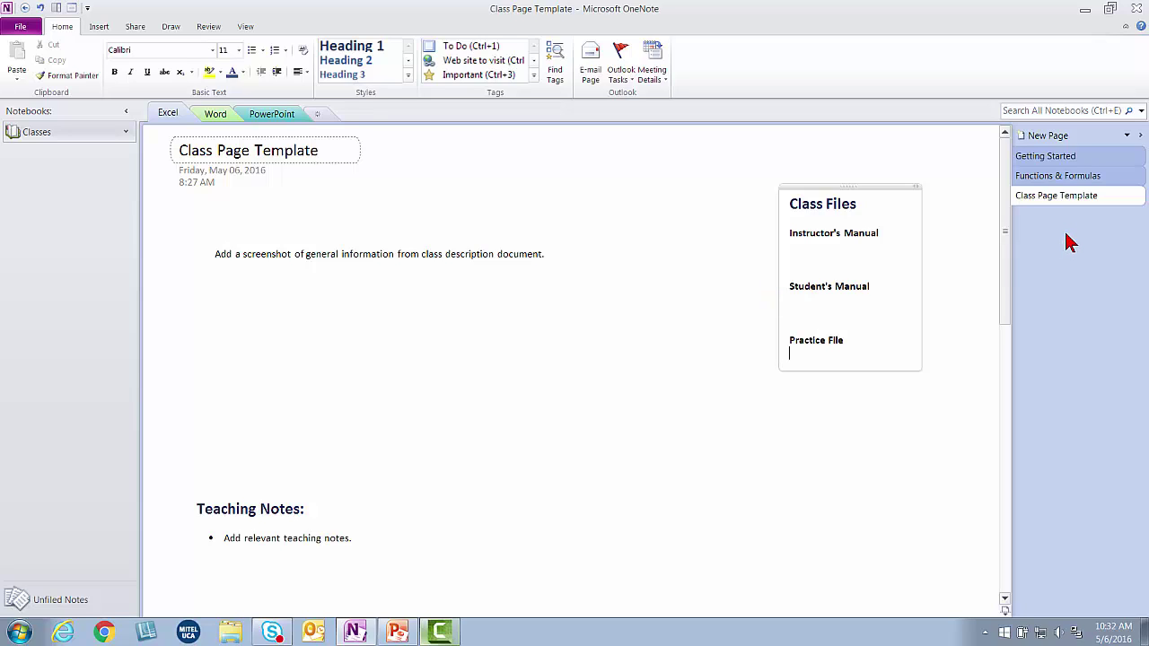
Save the Class Page Template page as a template named "Class Page" and make it the default for new pages in the Excel section.
left_click(1055, 201)
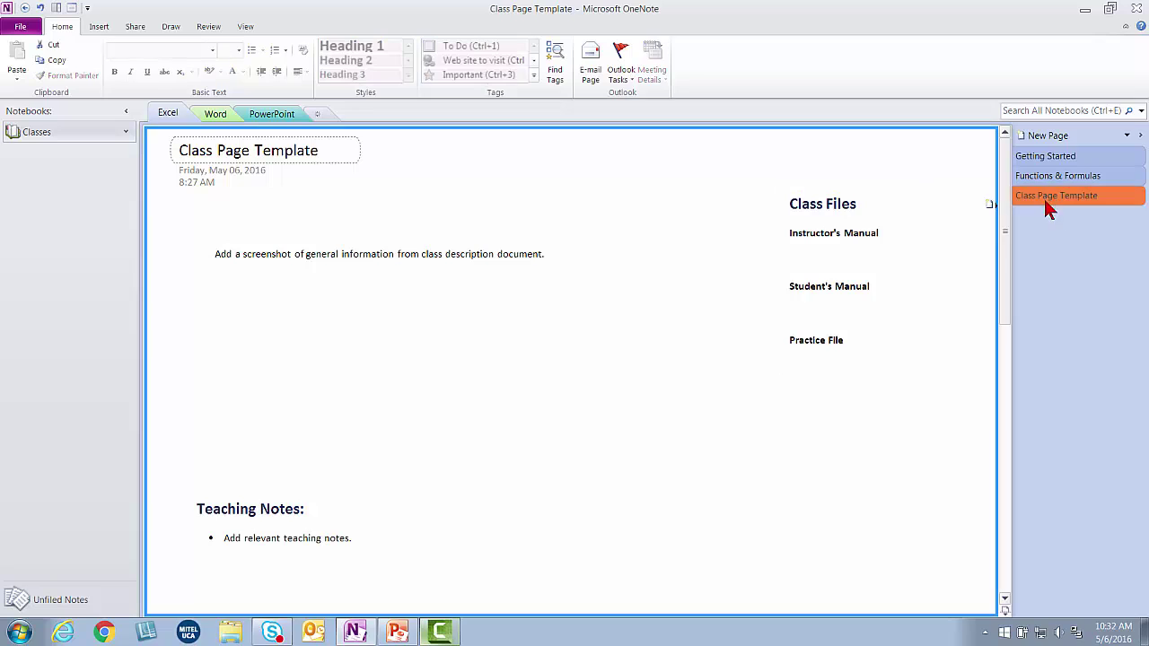
left_click(1127, 136)
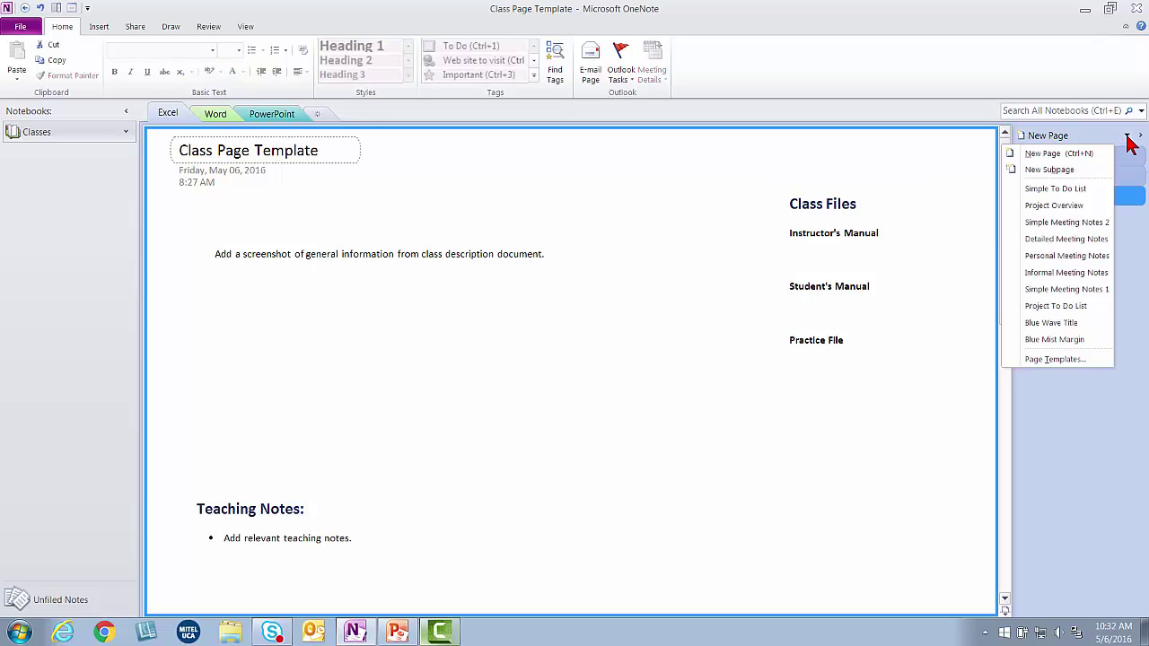
left_click(1057, 361)
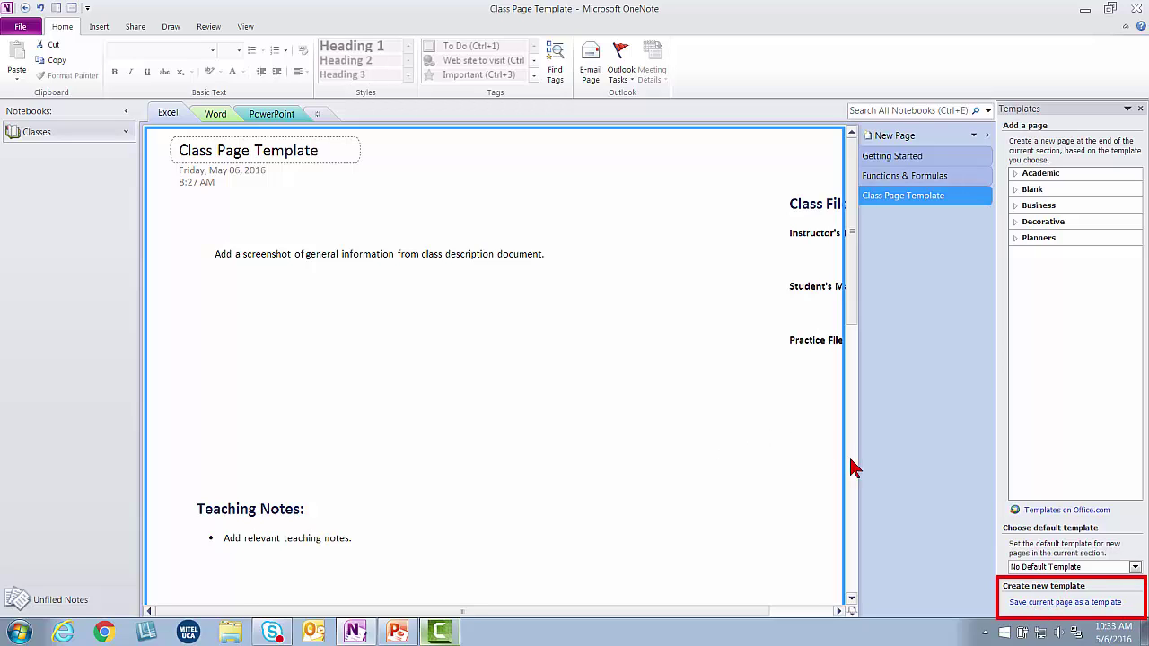
left_click(1042, 603)
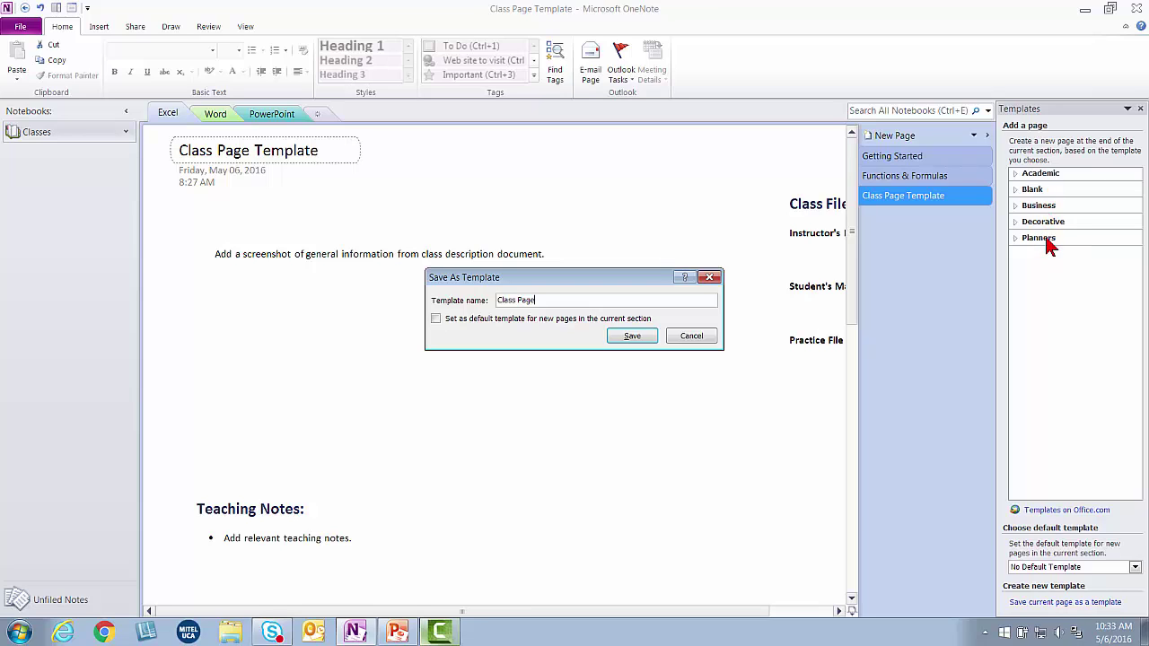
left_click(438, 321)
key("Return")
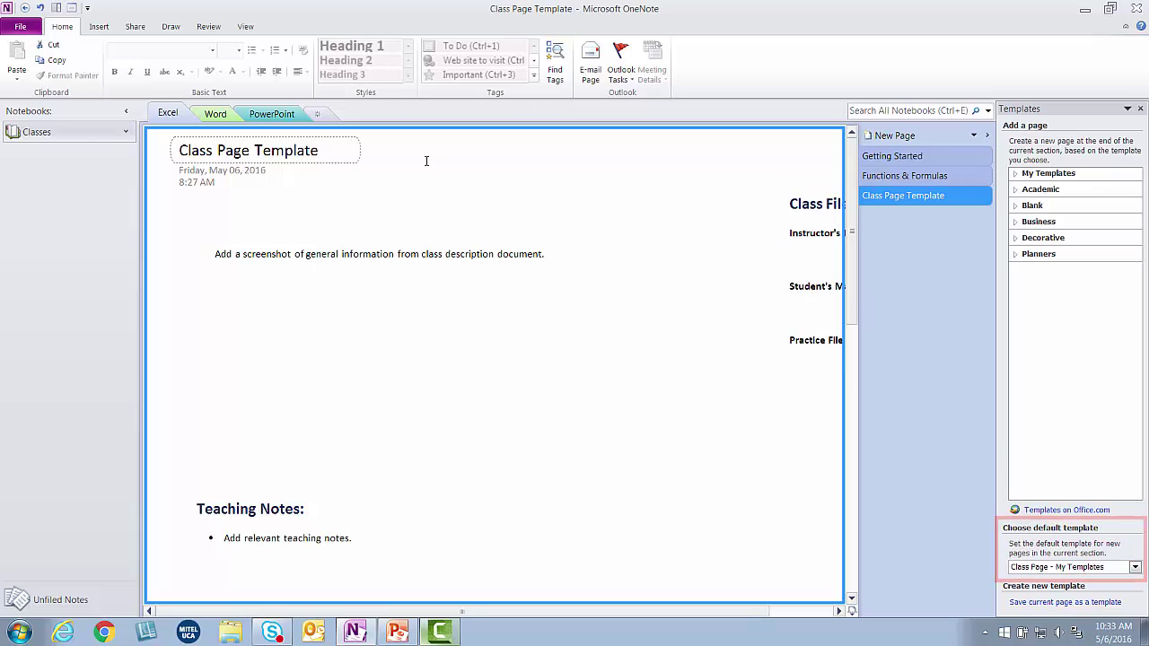
Set the Class Page template as the default for new pages in the Word and PowerPoint sections.
left_click(216, 115)
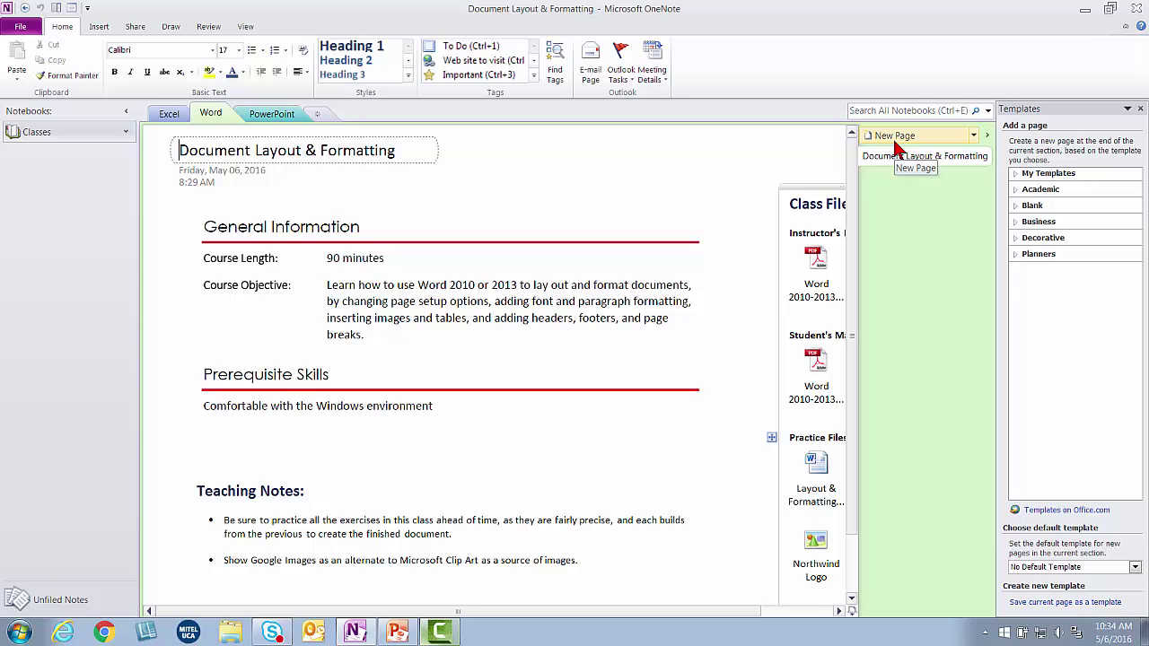
left_click(1136, 569)
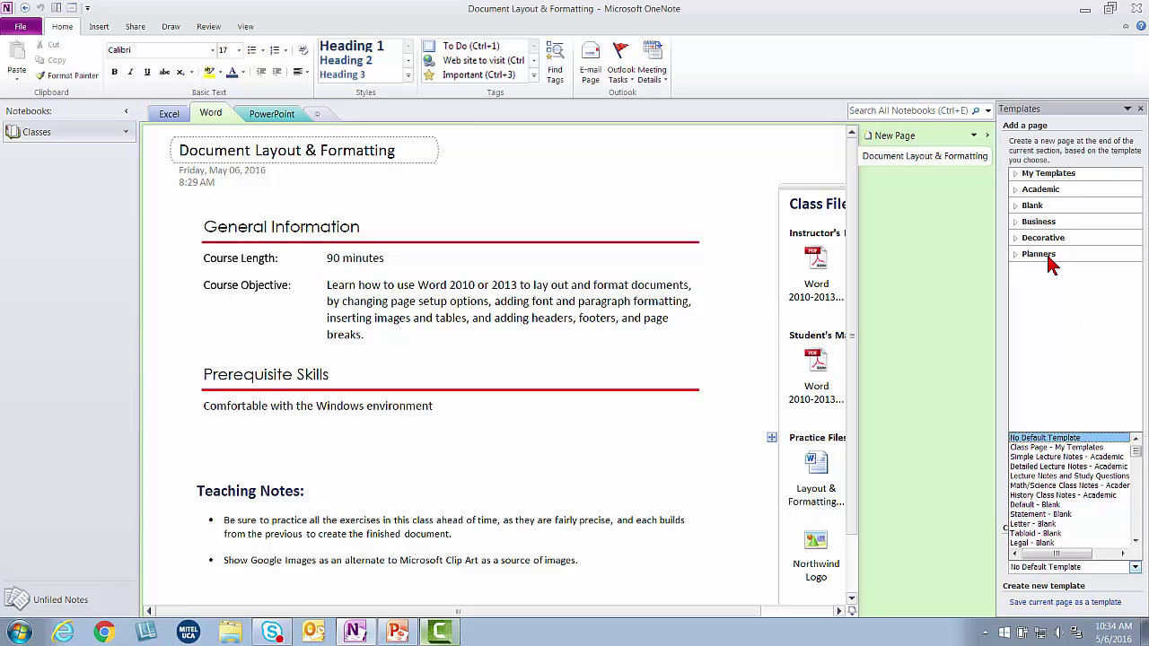
left_click(1047, 449)
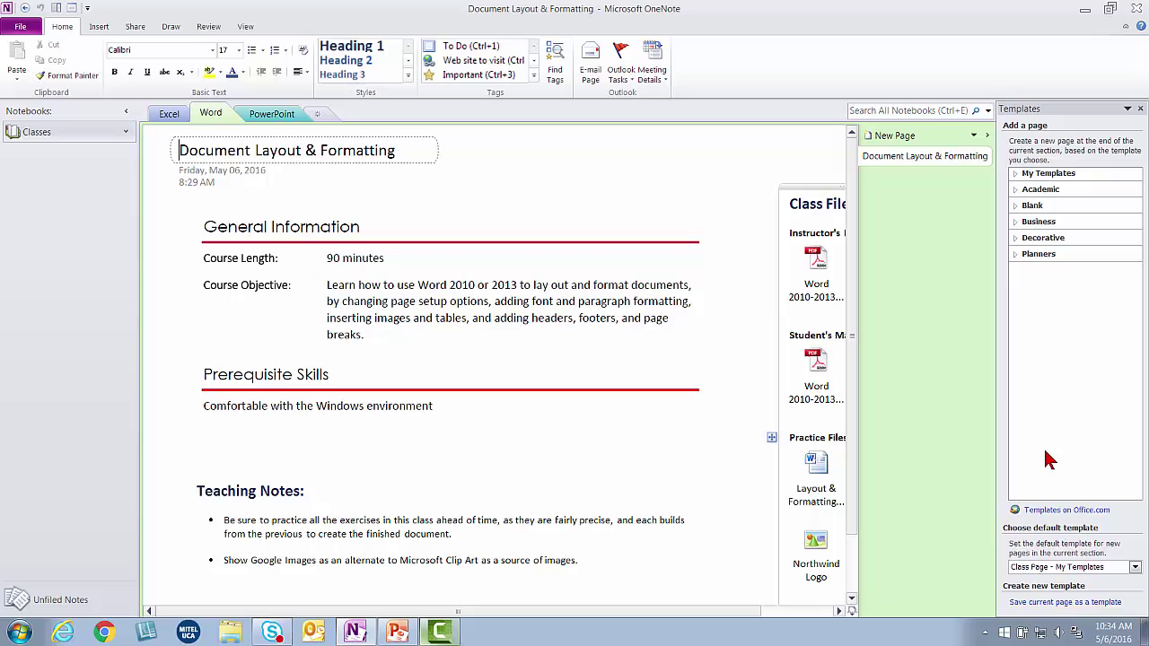
left_click(295, 116)
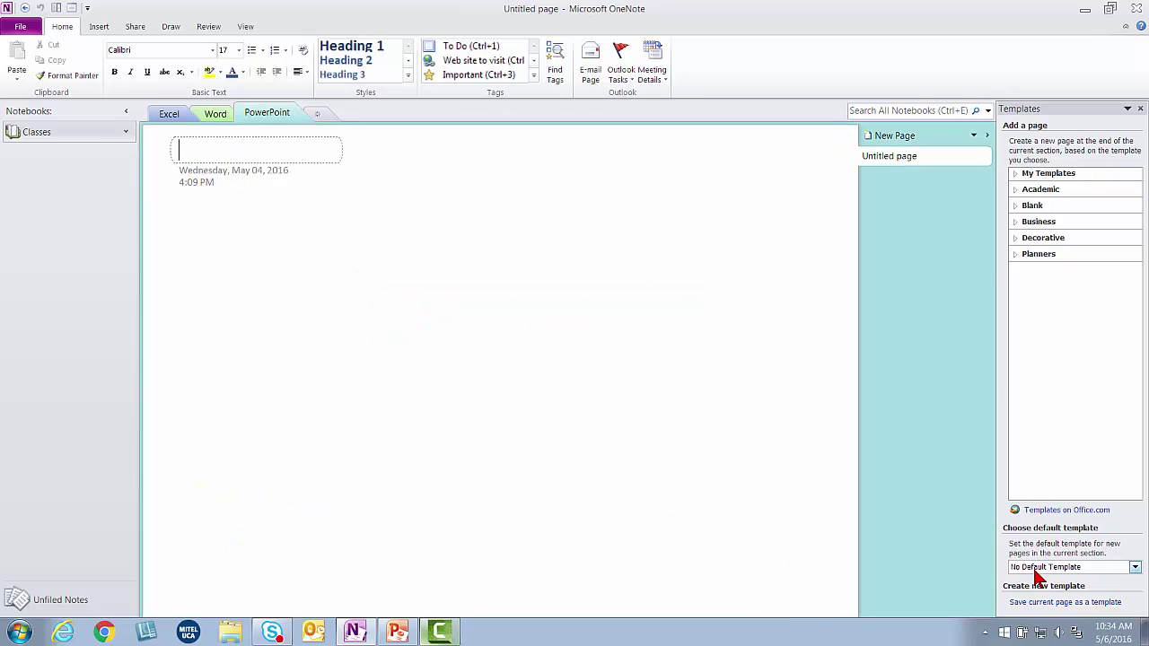
left_click(1135, 568)
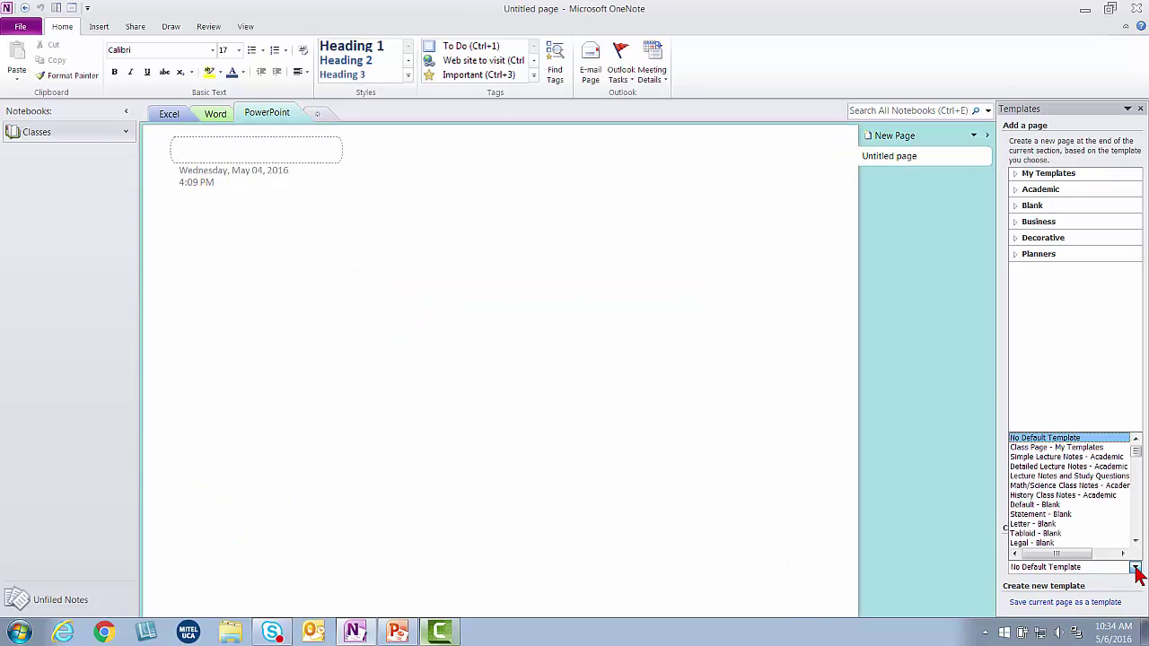
left_click(1057, 448)
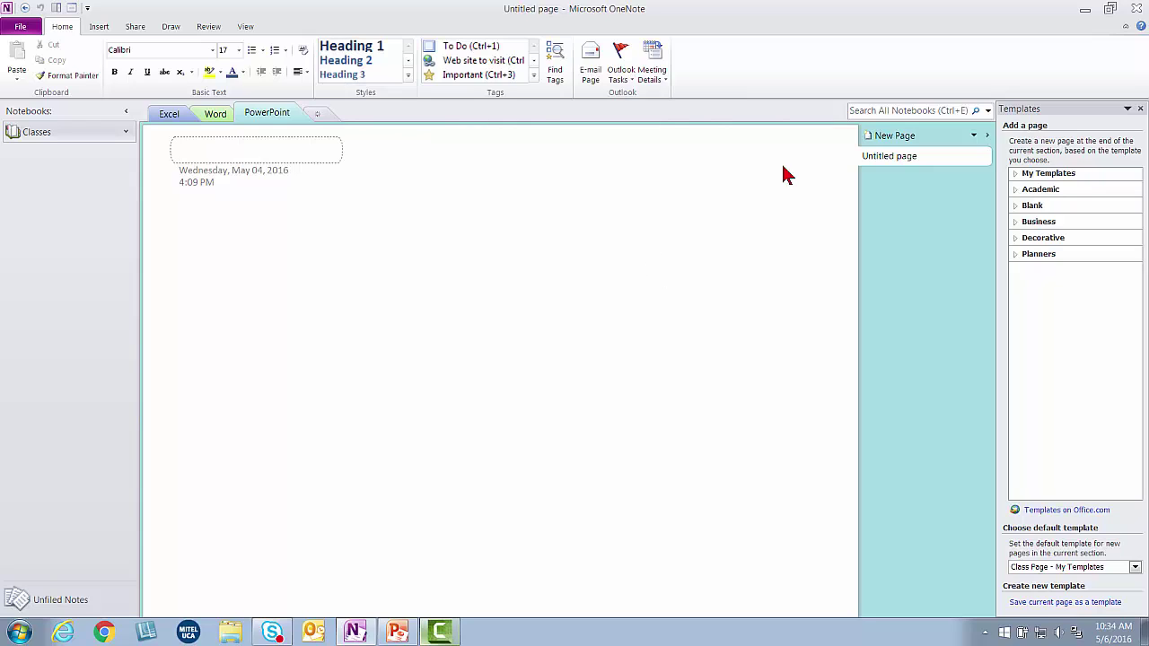
left_click(1141, 108)
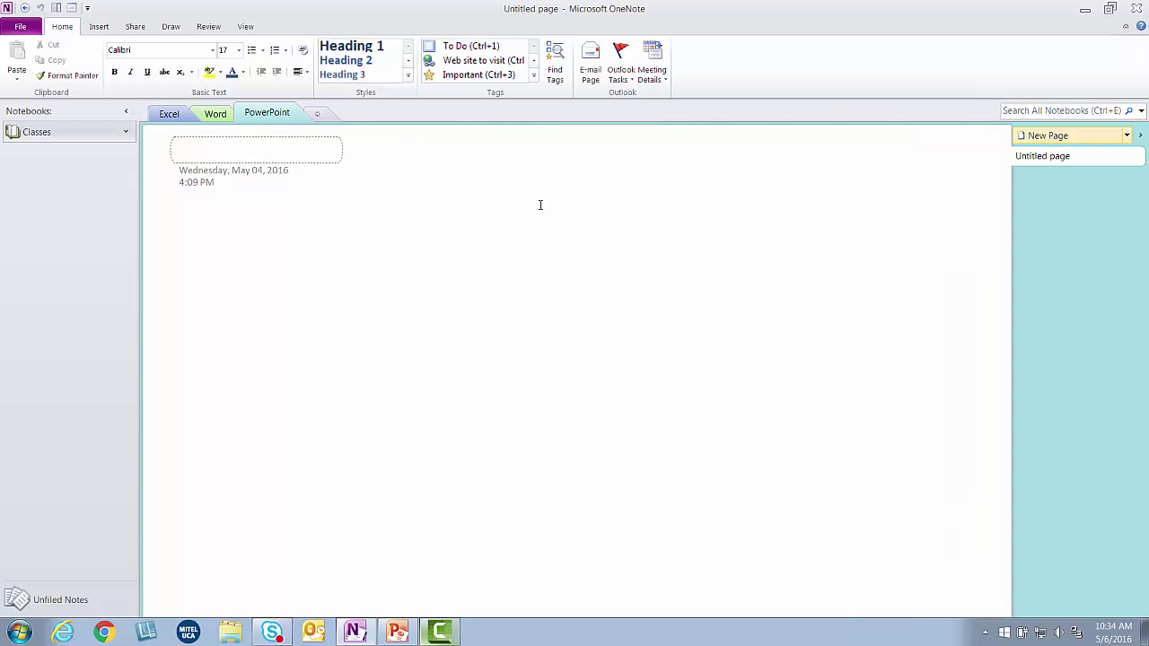
Delete the Class Page Template page from the Excel section and review the Getting Started and Functions & Formulas pages.
left_click(177, 117)
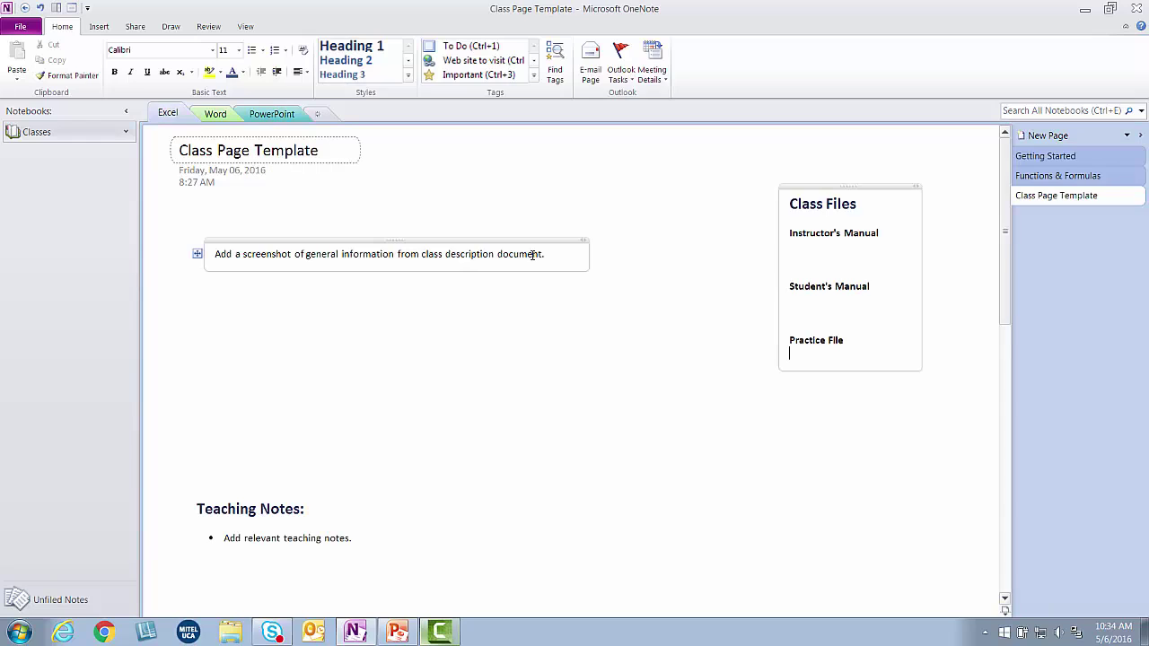
right_click(1052, 205)
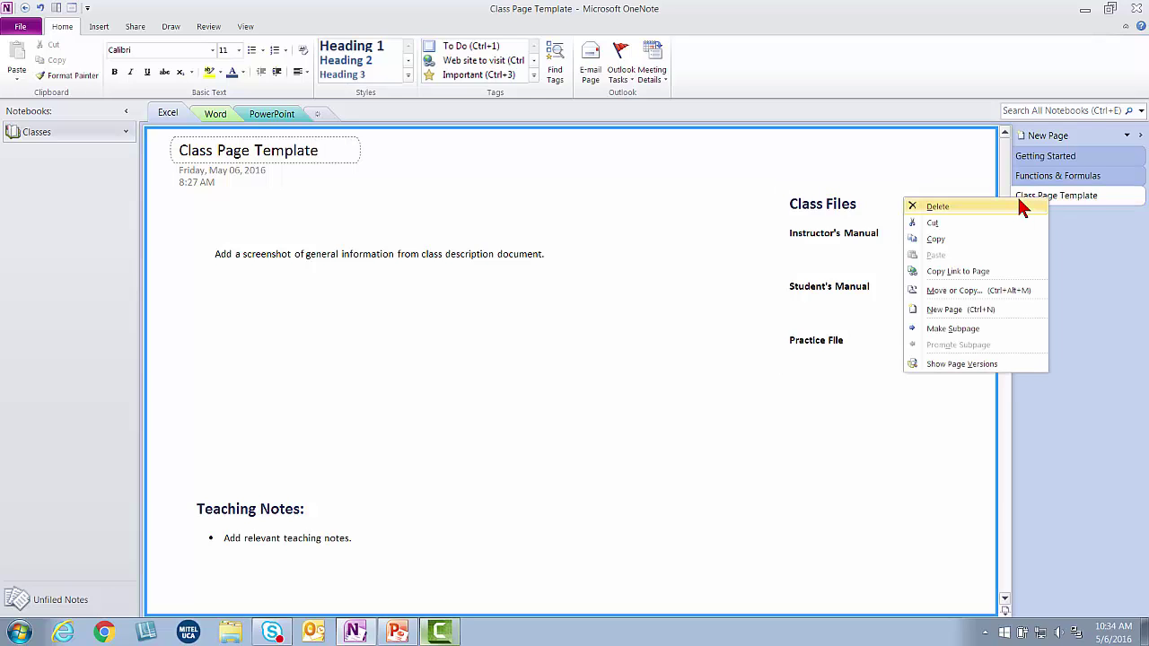
left_click(938, 206)
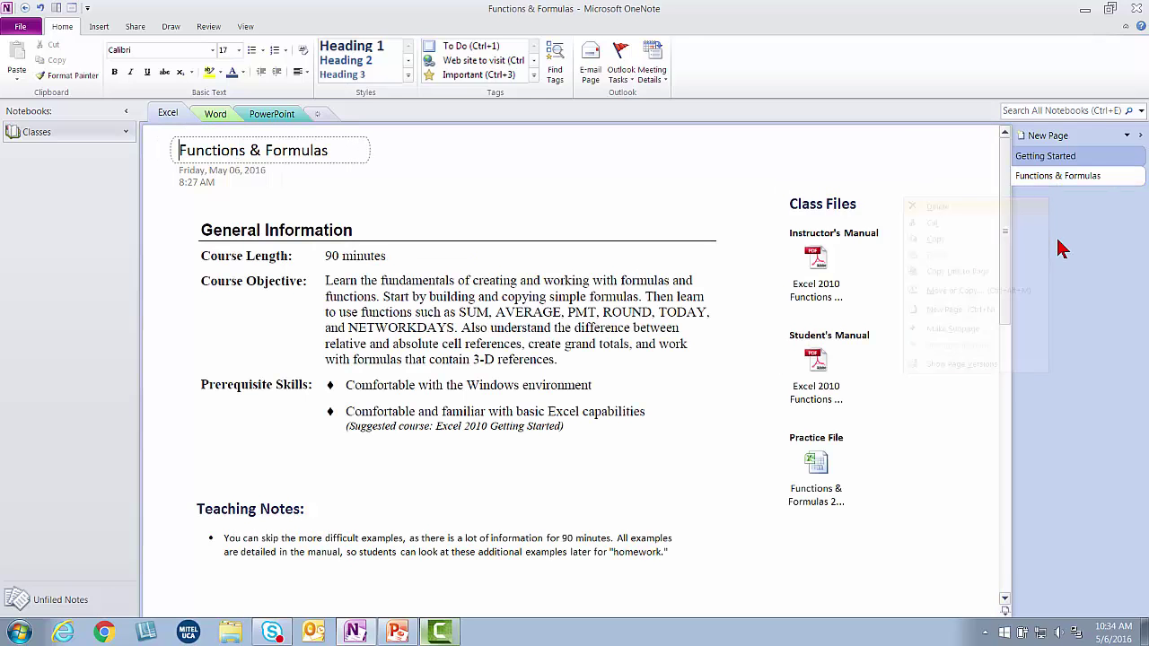
left_click(1041, 158)
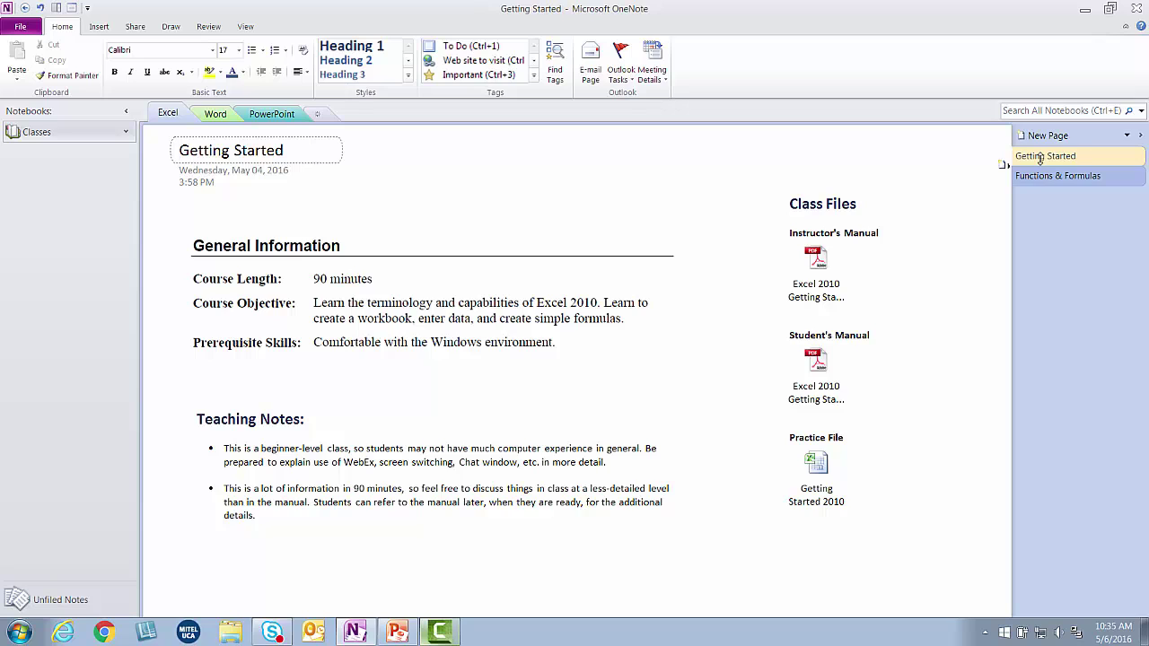
left_click(1046, 176)
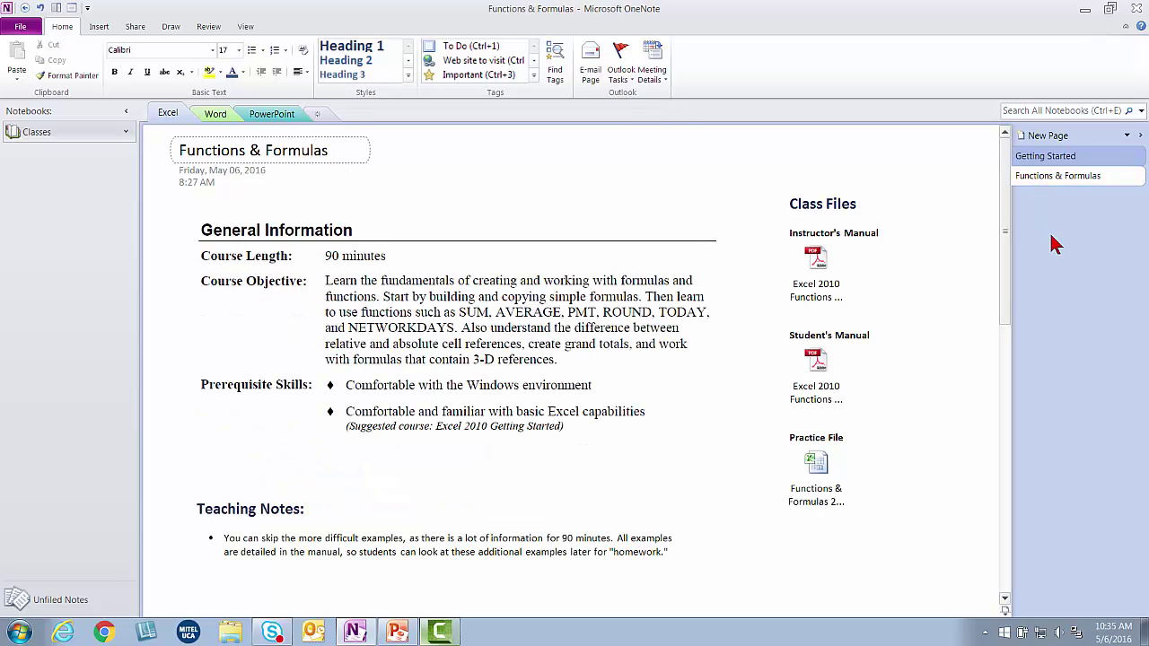
Add a new page to the Excel section from its default template and title it "Formatting Spreadsheets I".
left_click(1051, 137)
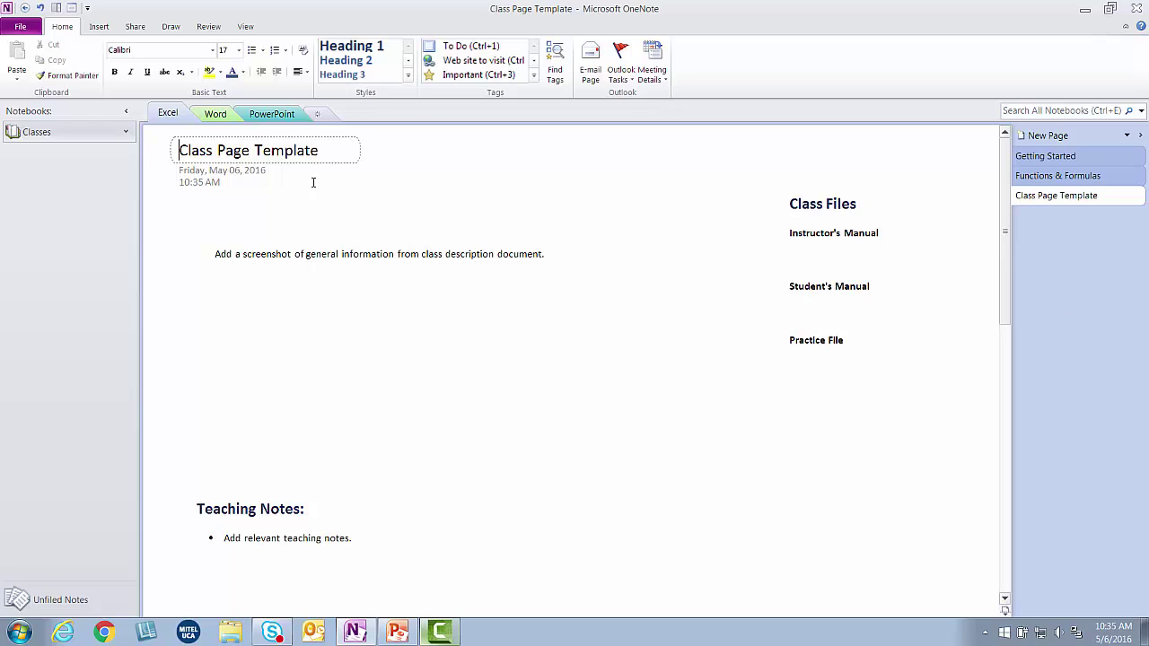
left_click_drag(179, 150, 316, 155)
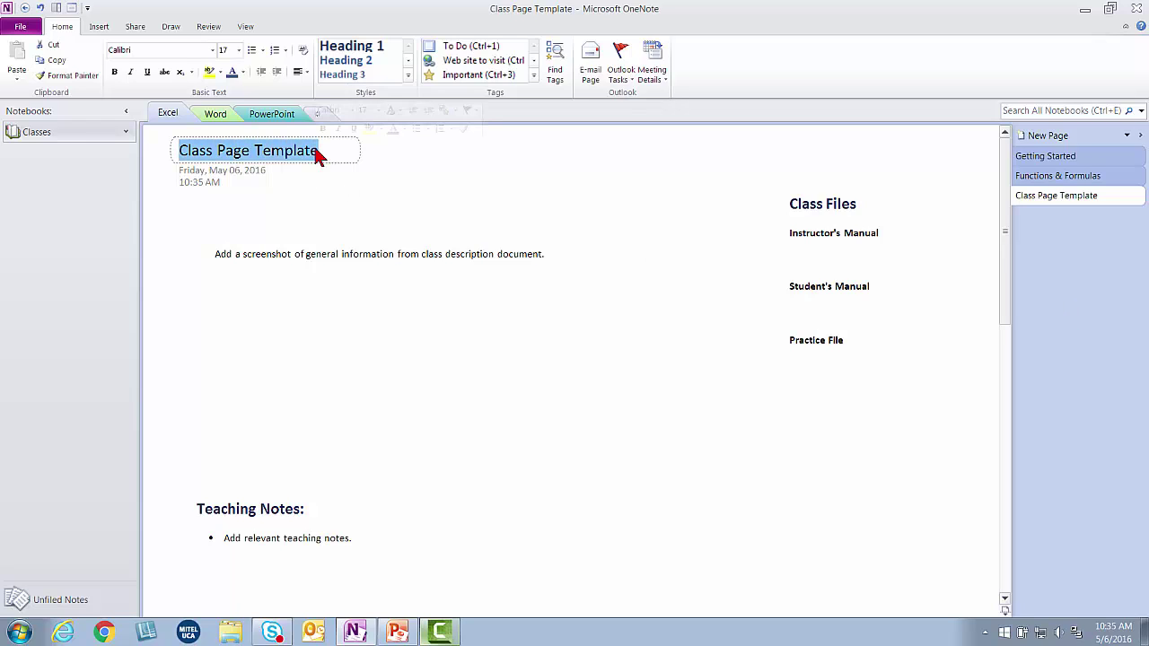
type("Formatting ")
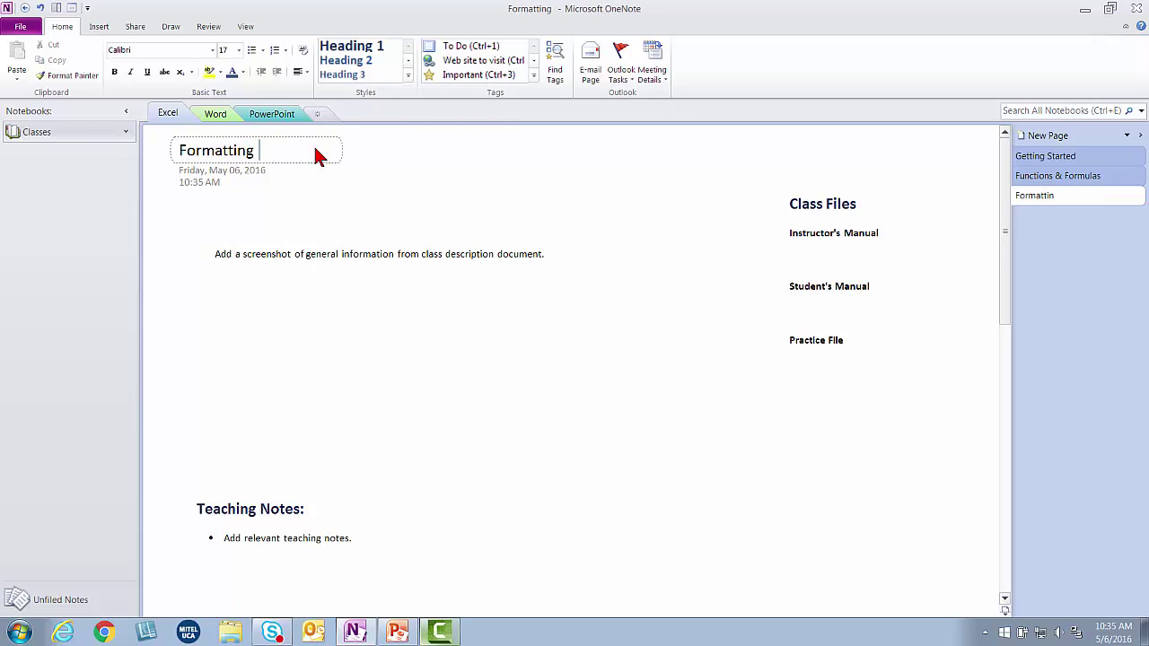
type("Spreadshee")
key("BackSpace")
key("BackSpace")
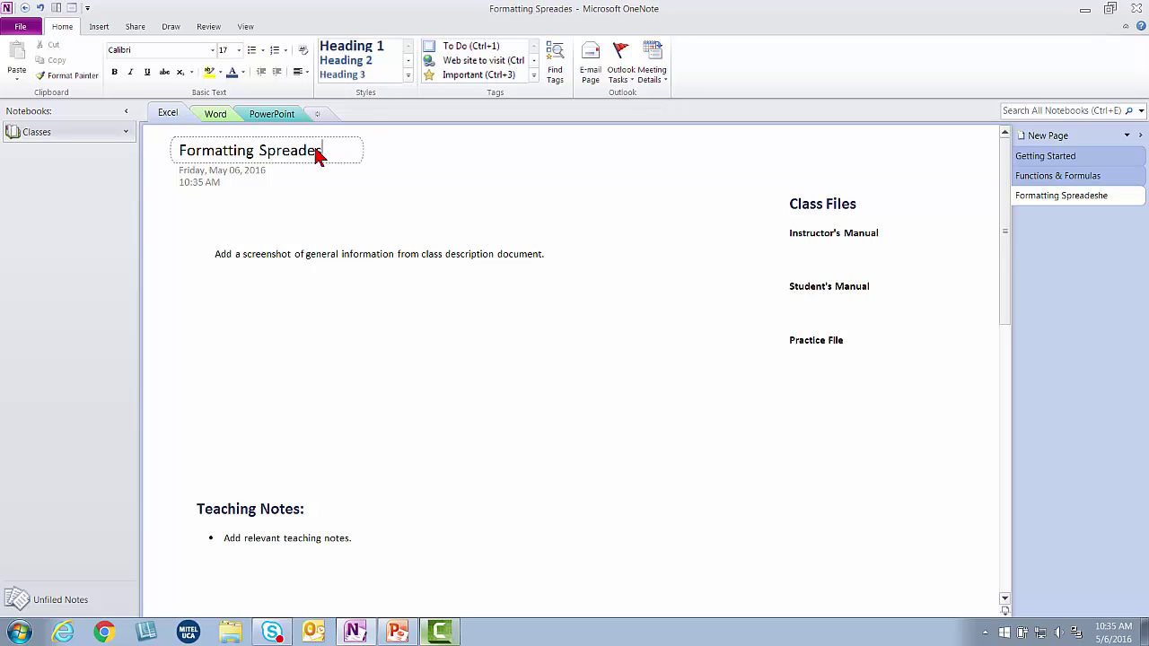
type("eets I")
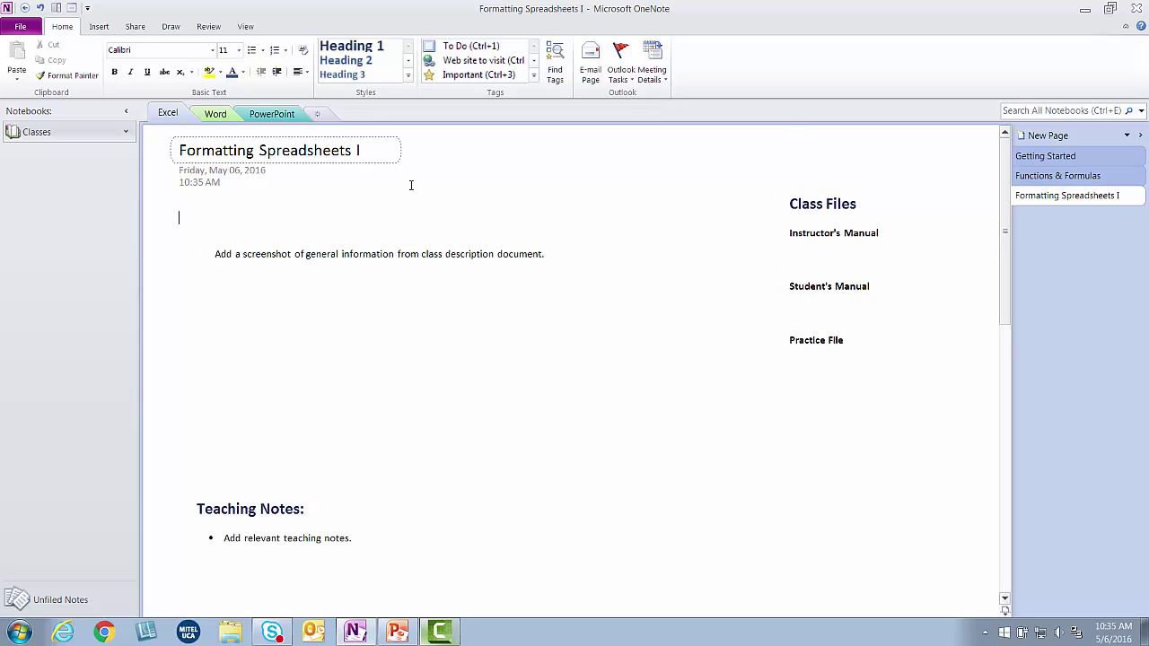
Add a new page to the Word section from its default template and title it "Templates & Styles".
left_click(225, 117)
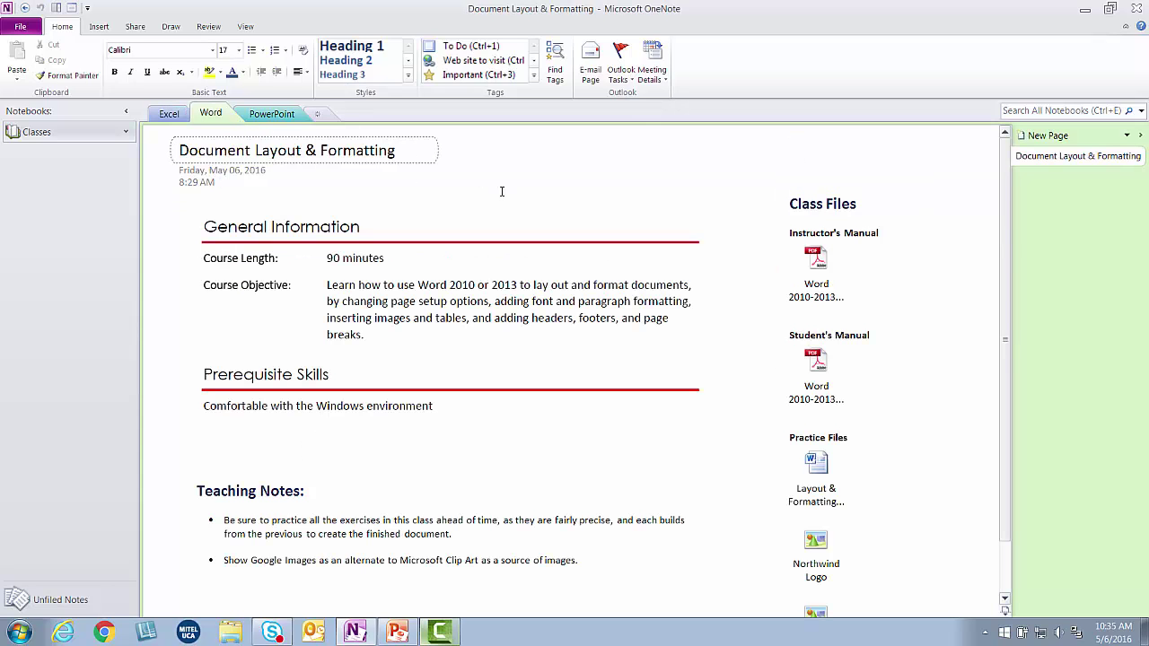
left_click(1041, 135)
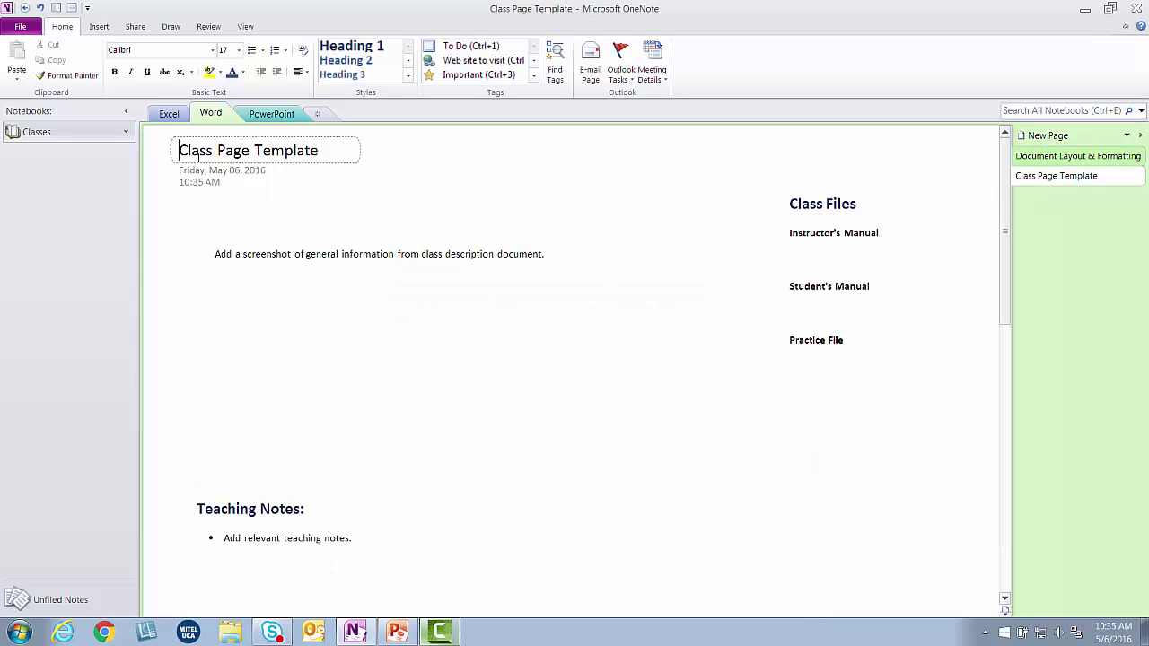
left_click_drag(179, 151, 356, 320)
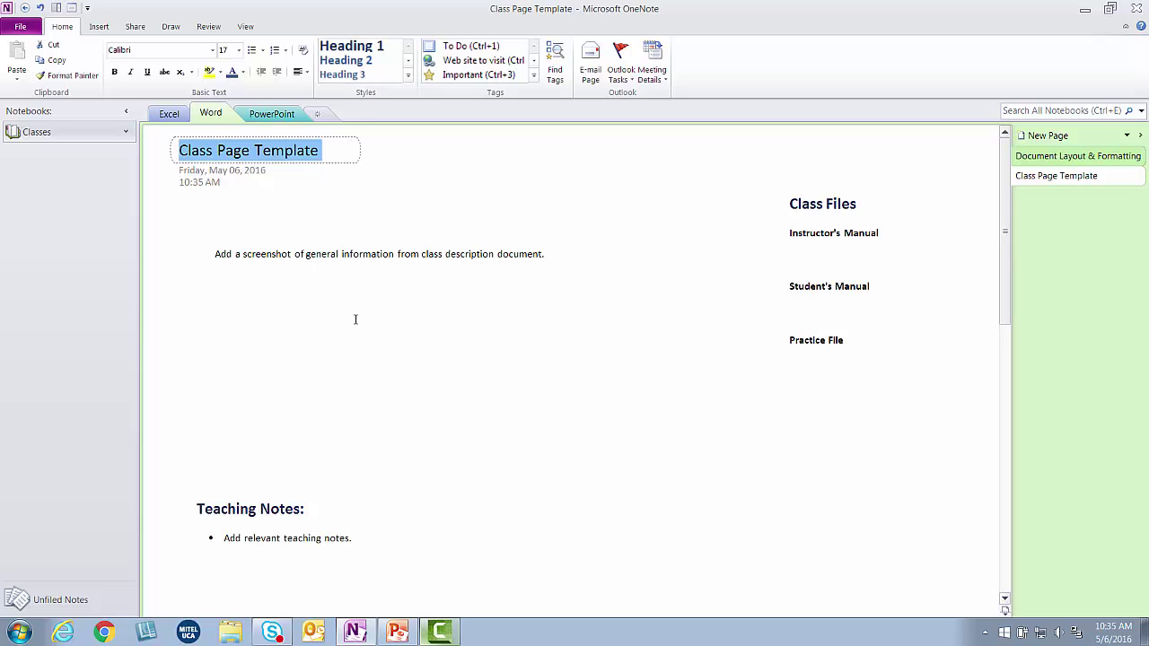
type("Templates ")
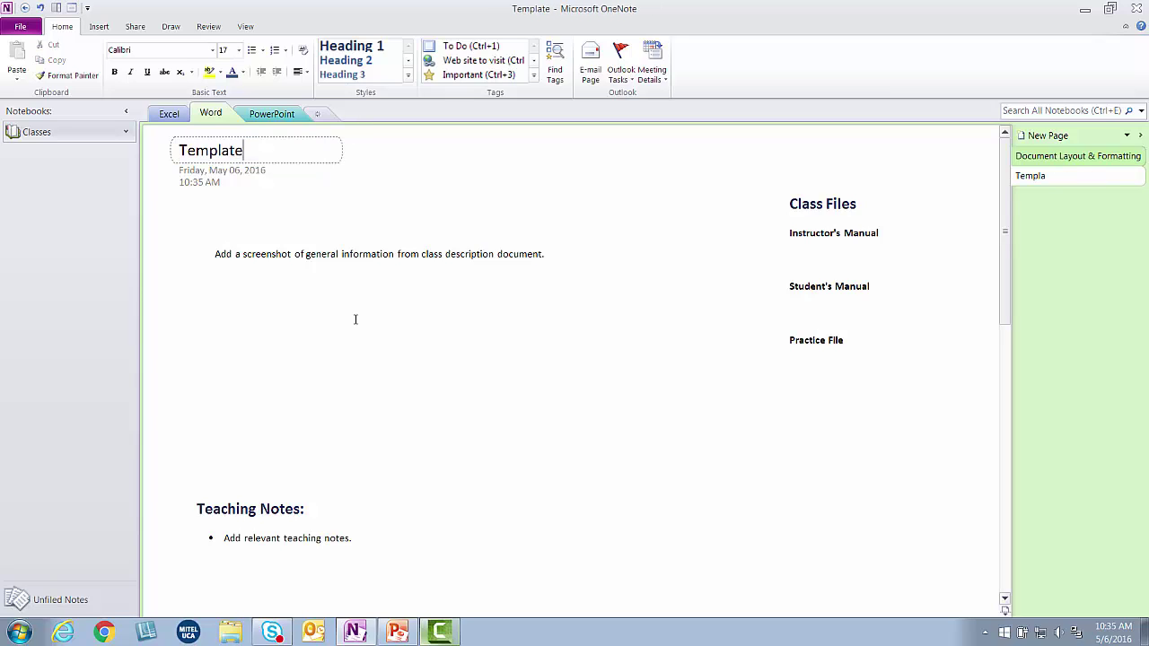
type("& Stuy")
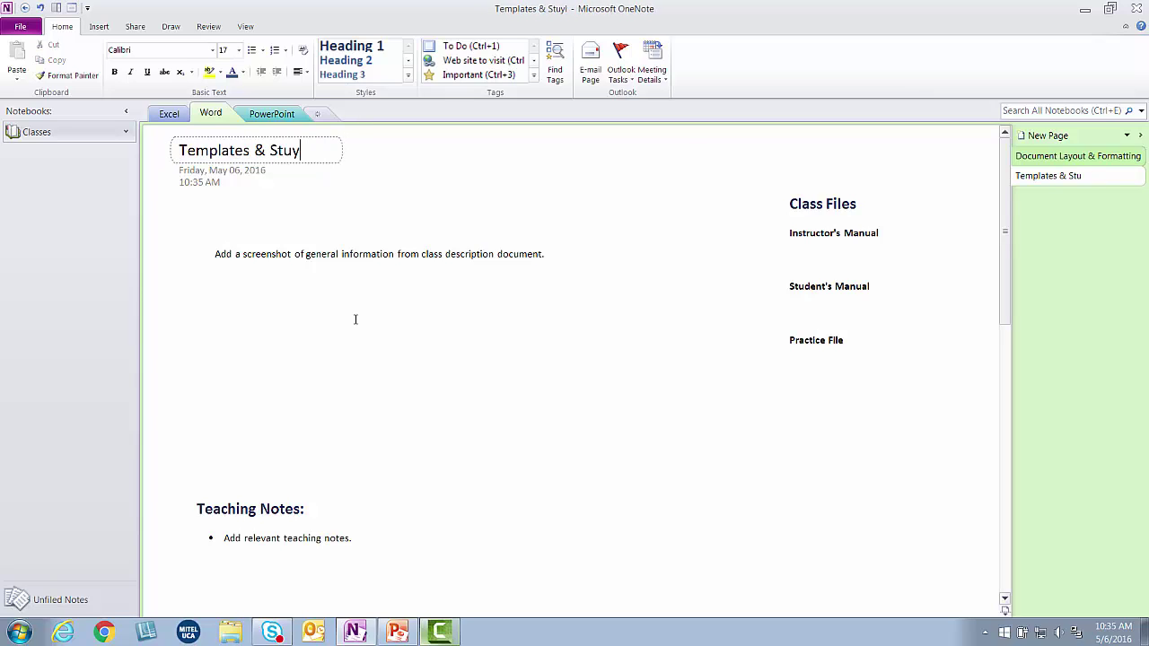
key("BackSpace")
type("yles")
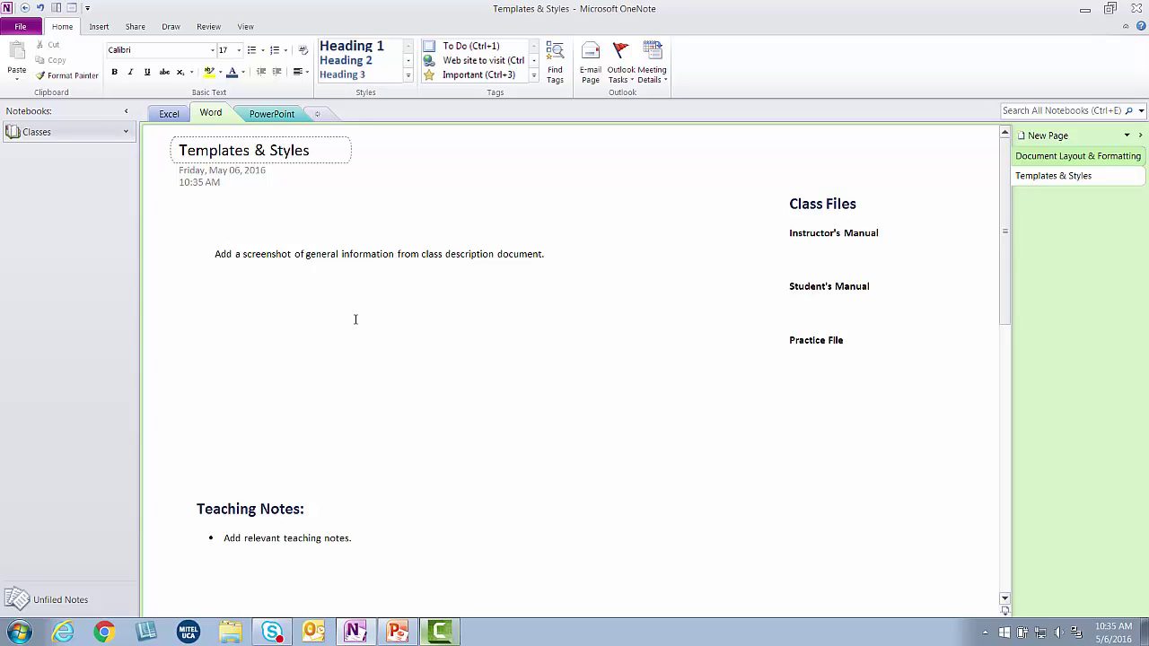
key("Return")
Add a default-template page to the PowerPoint section, delete its blank untitled page, and return to the Excel section.
left_click(272, 114)
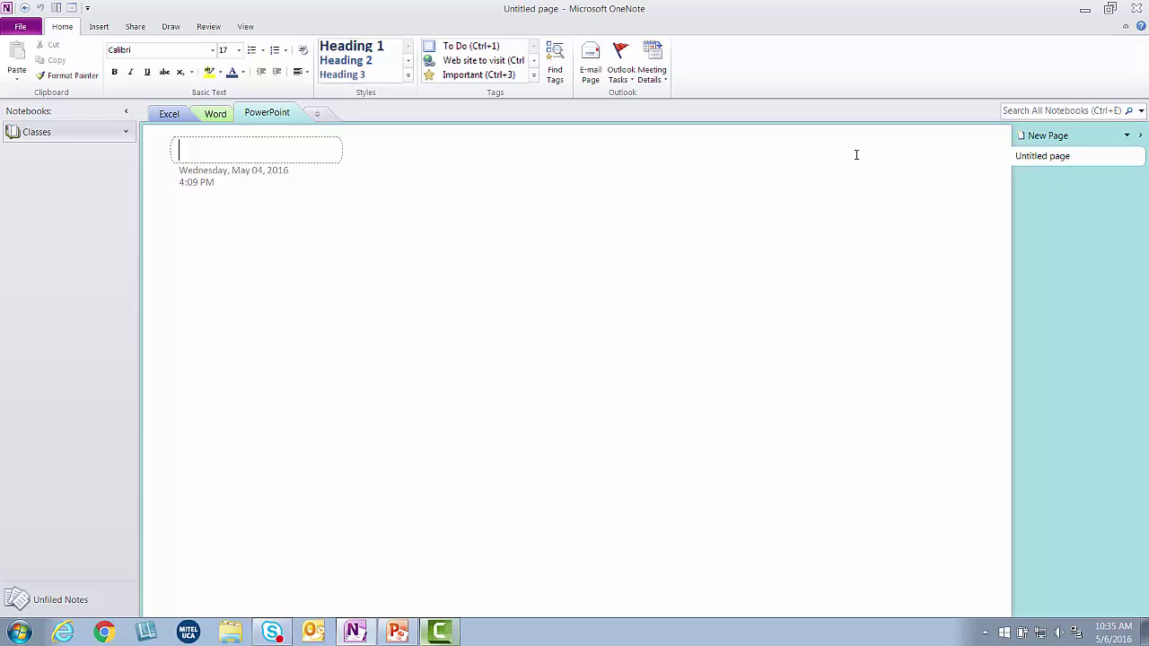
left_click(1057, 140)
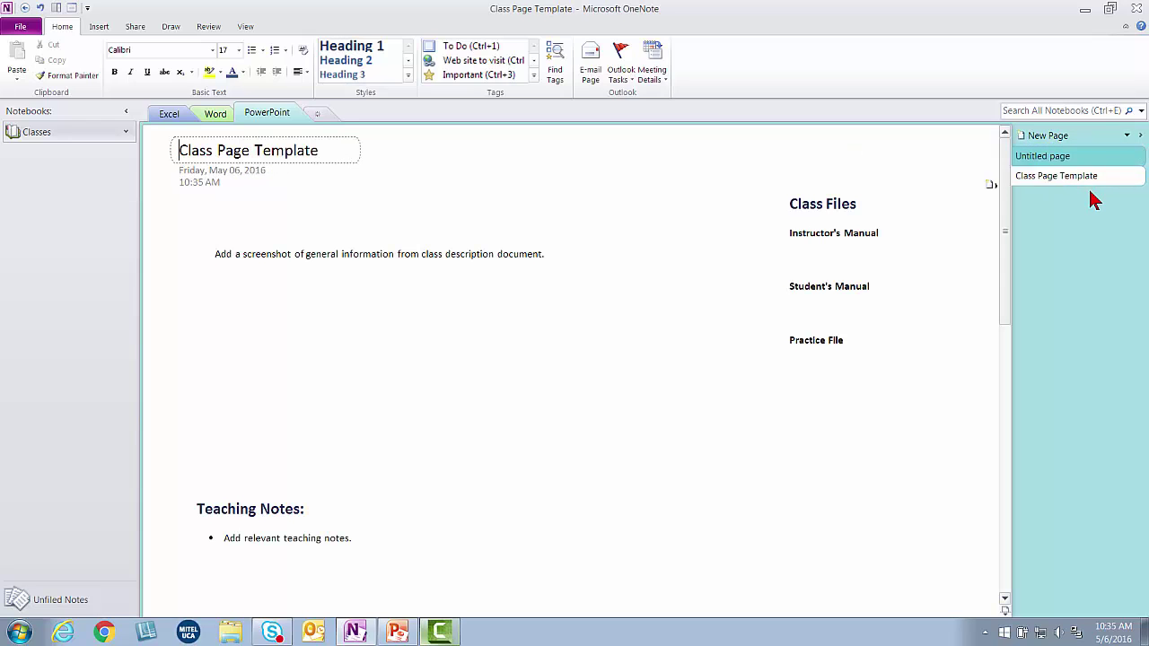
right_click(1048, 165)
left_click(974, 167)
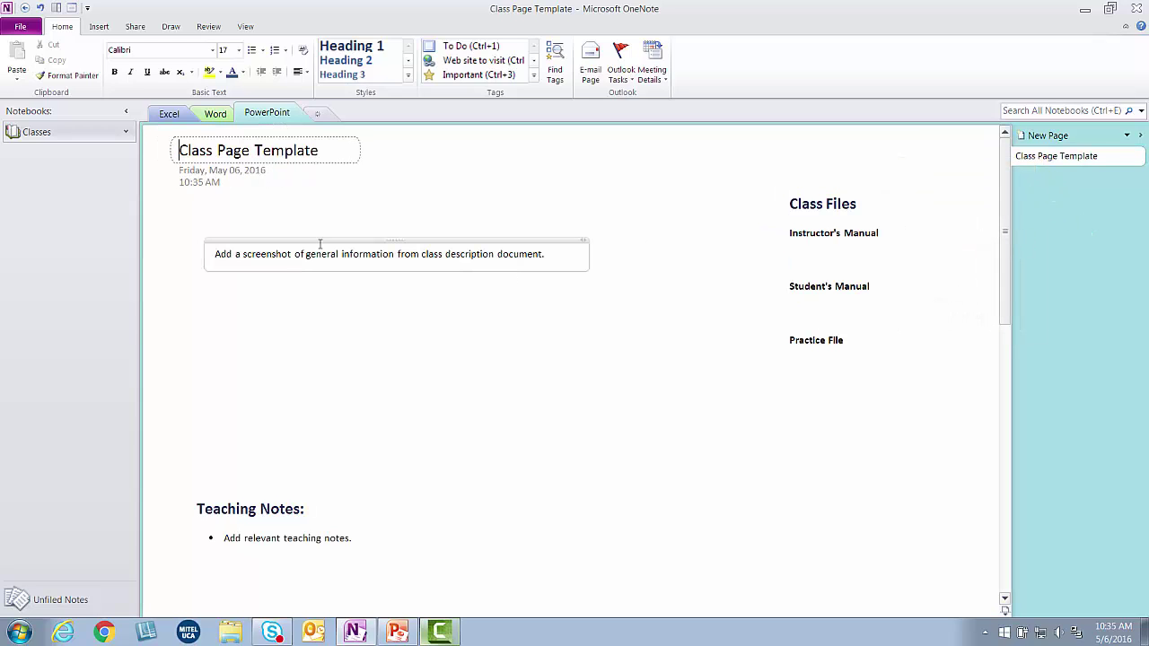
left_click(163, 119)
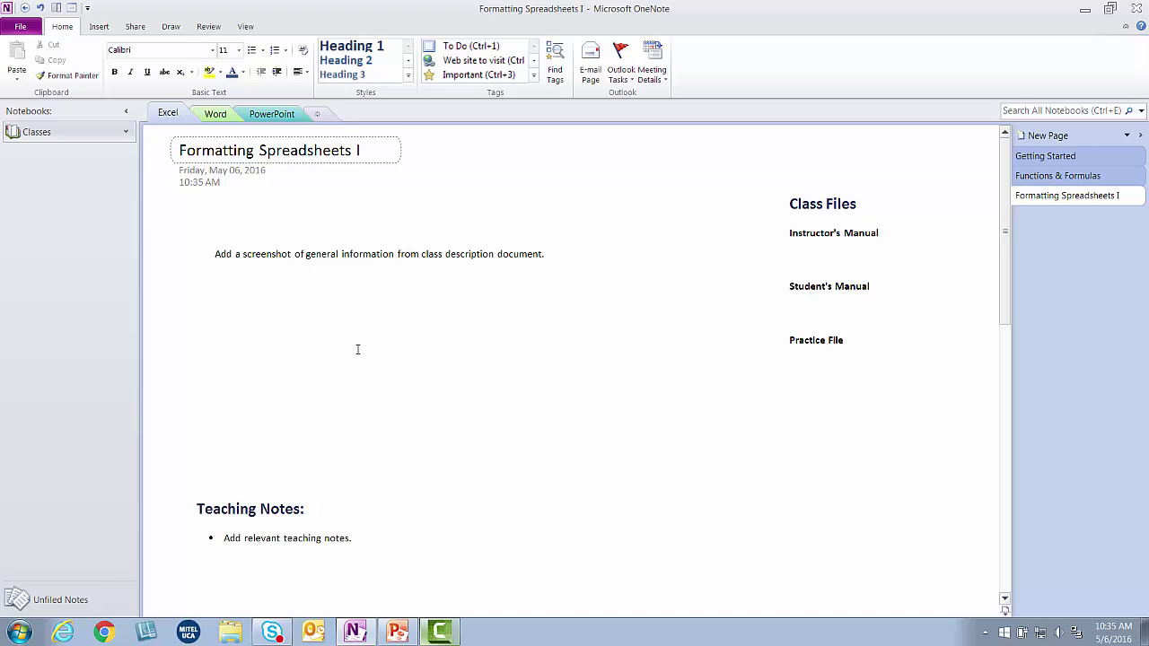